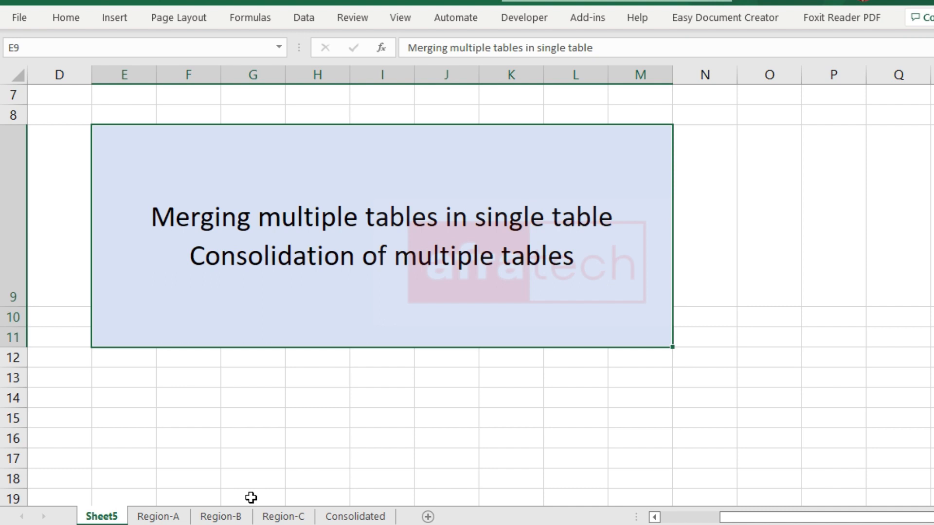
Review the product sales tables on the Region-A, Region-B and Region-C sheets and the empty layout on the Consolidated sheet.
{"action": "left_click", "coordinate": [158, 517]}
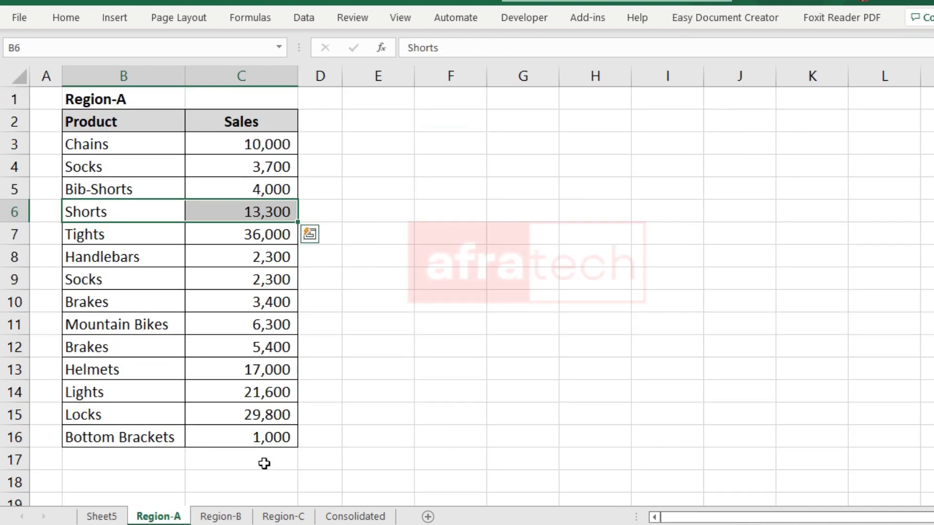
{"action": "left_click", "coordinate": [322, 414]}
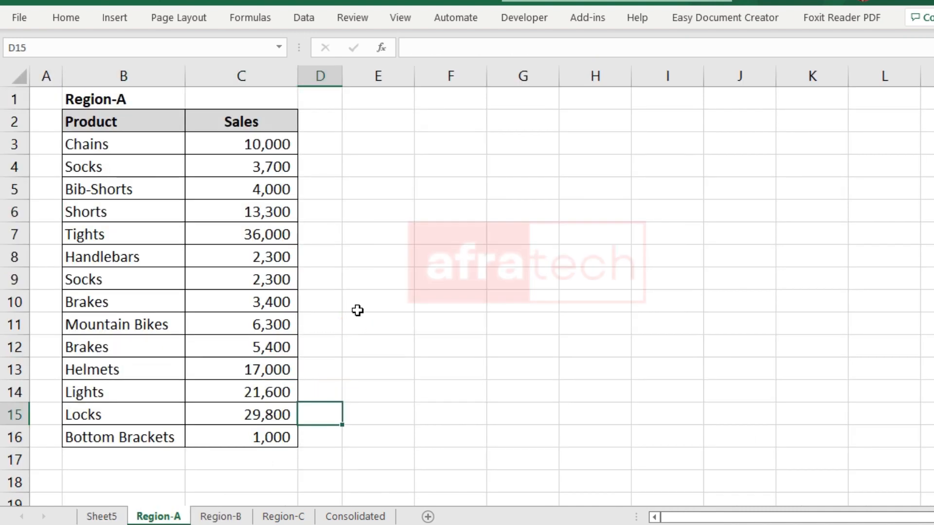
{"action": "left_click", "coordinate": [213, 517]}
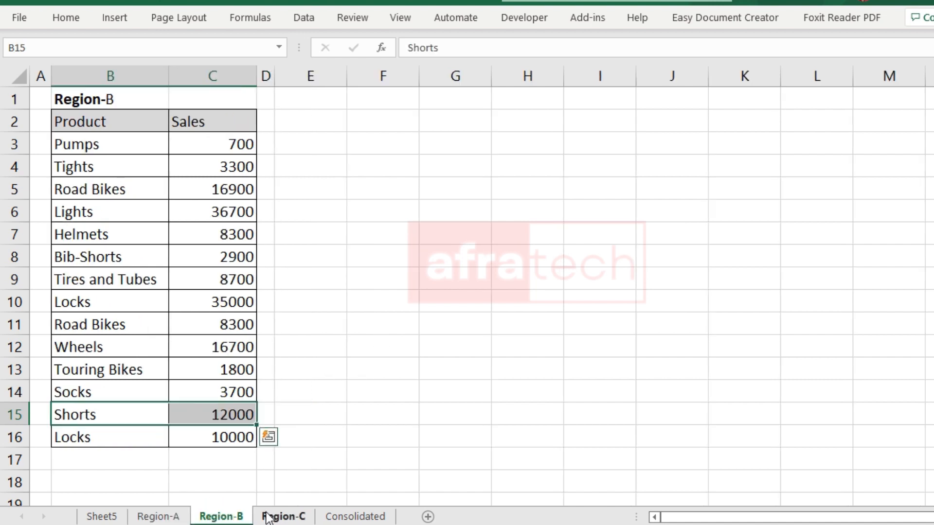
{"action": "left_click", "coordinate": [275, 516]}
{"action": "left_click", "coordinate": [164, 517]}
{"action": "left_click", "coordinate": [221, 517]}
{"action": "left_click", "coordinate": [304, 501]}
{"action": "left_click", "coordinate": [301, 517]}
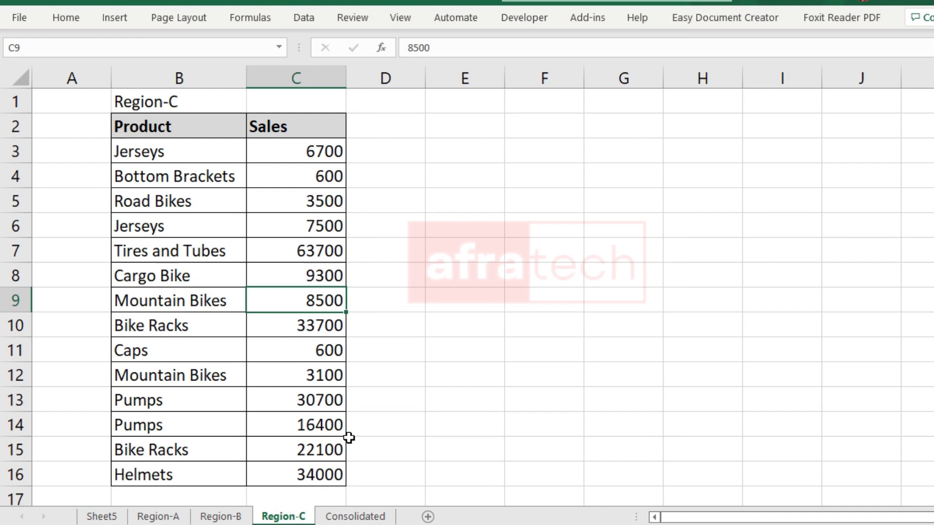
{"action": "left_click", "coordinate": [158, 516]}
{"action": "left_click", "coordinate": [220, 516]}
{"action": "left_click", "coordinate": [284, 516]}
{"action": "left_click", "coordinate": [355, 516]}
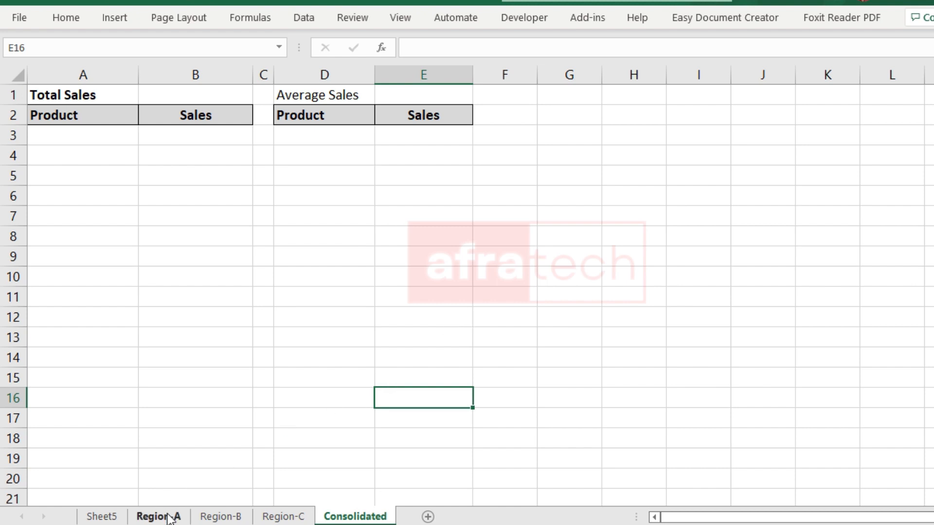
Examine the Product and Sales headers of the Total Sales table on the Consolidated sheet.
{"action": "left_click", "coordinate": [264, 303]}
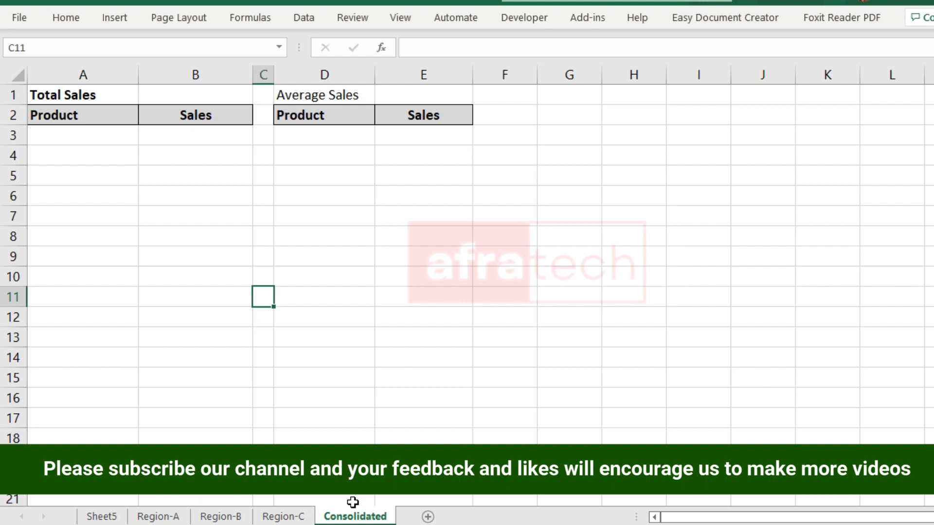
{"action": "left_click_drag", "start_coordinate": [132, 214], "coordinate": [122, 178]}
{"action": "left_click_drag", "start_coordinate": [78, 117], "coordinate": [197, 115]}
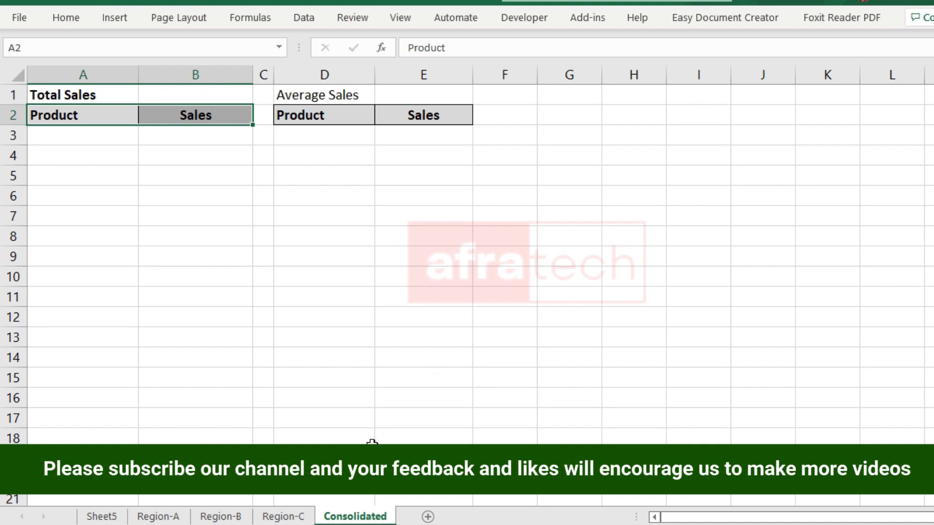
{"action": "type", "text": "Product\tSales"}
{"action": "left_click", "coordinate": [92, 142]}
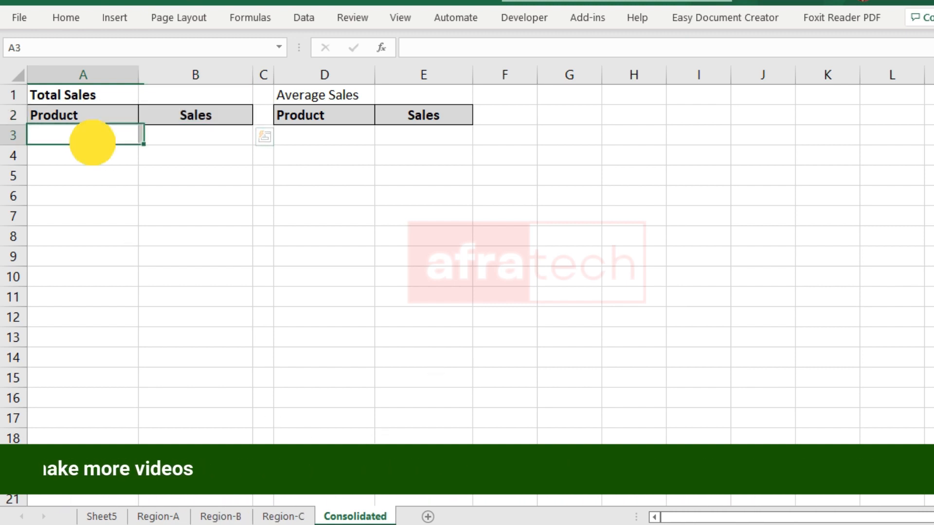
{"action": "left_click", "coordinate": [86, 121]}
{"action": "left_click", "coordinate": [152, 117]}
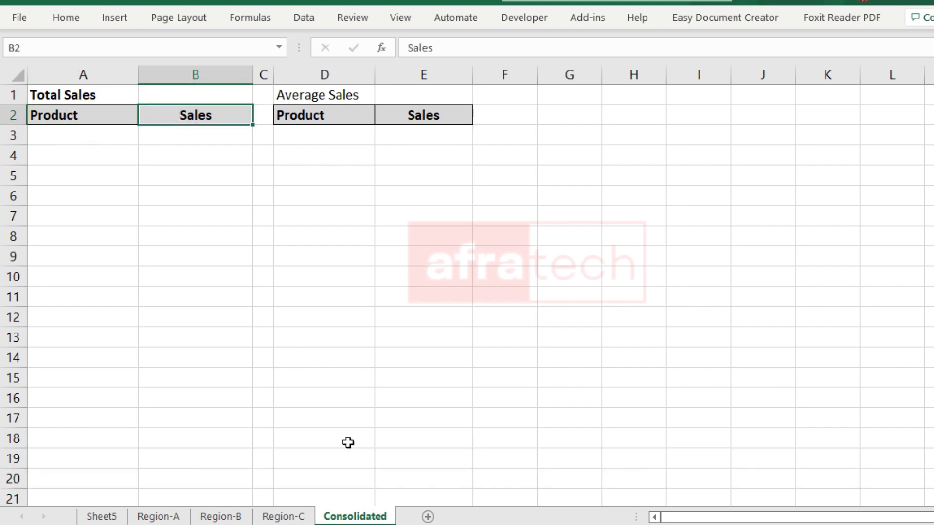
Check the layout of the Product and Sales columns, rows 2 to 16, on the Region-A and Region-B sheets.
{"action": "left_click", "coordinate": [145, 516]}
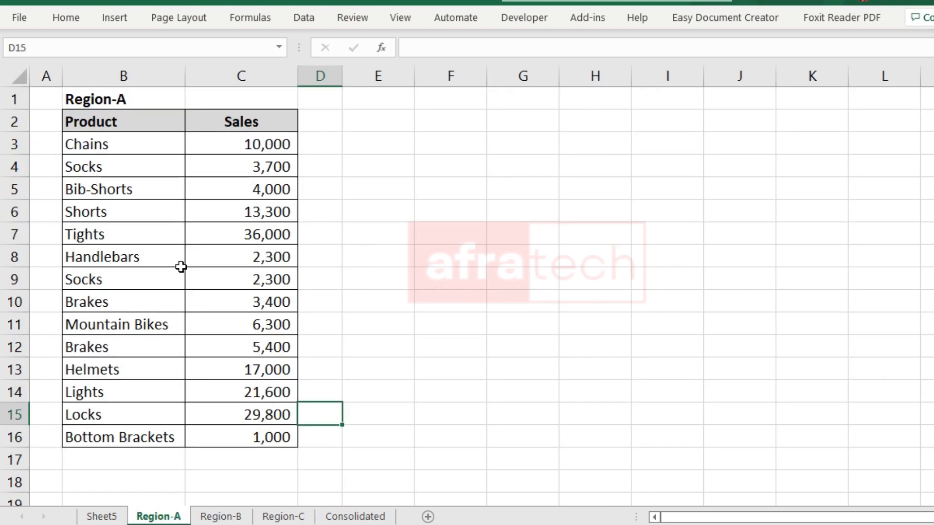
{"action": "left_click", "coordinate": [181, 267]}
{"action": "left_click_drag", "start_coordinate": [108, 124], "coordinate": [98, 450]}
{"action": "left_click_drag", "start_coordinate": [249, 121], "coordinate": [218, 437]}
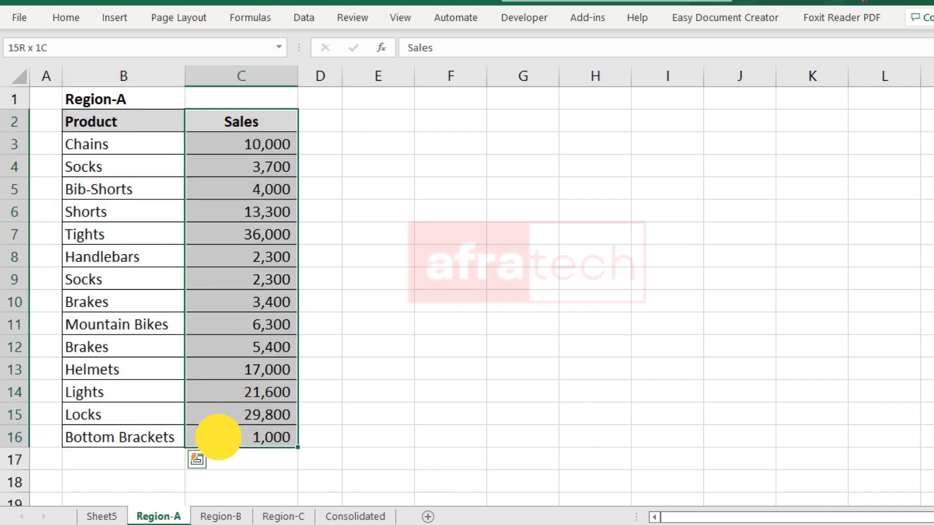
{"action": "left_click", "coordinate": [220, 517]}
{"action": "left_click_drag", "start_coordinate": [130, 123], "coordinate": [148, 428]}
{"action": "left_click_drag", "start_coordinate": [188, 124], "coordinate": [197, 436]}
Compare the product entries and their order across the Region-A, Region-B and Region-C sheets.
{"action": "left_click", "coordinate": [158, 516]}
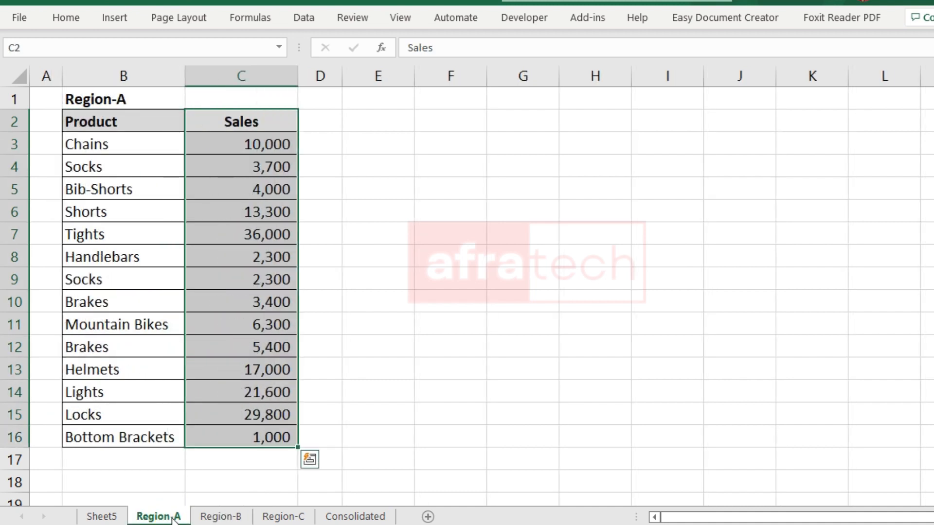
{"action": "left_click", "coordinate": [132, 342]}
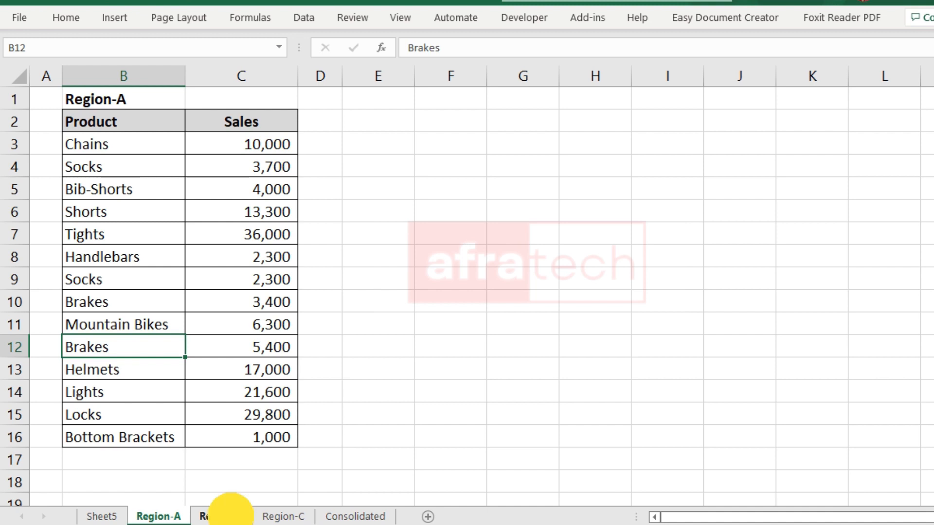
{"action": "left_click", "coordinate": [222, 516]}
{"action": "left_click", "coordinate": [119, 323]}
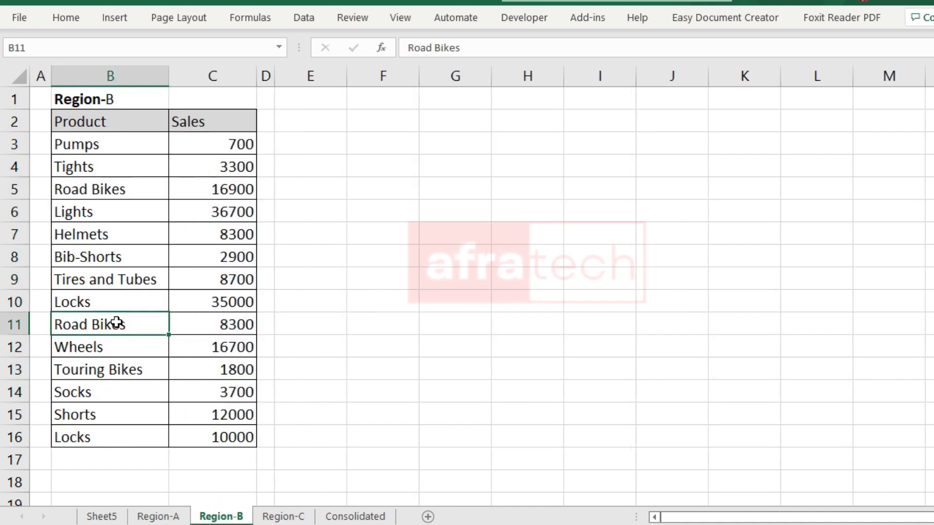
{"action": "left_click", "coordinate": [170, 515]}
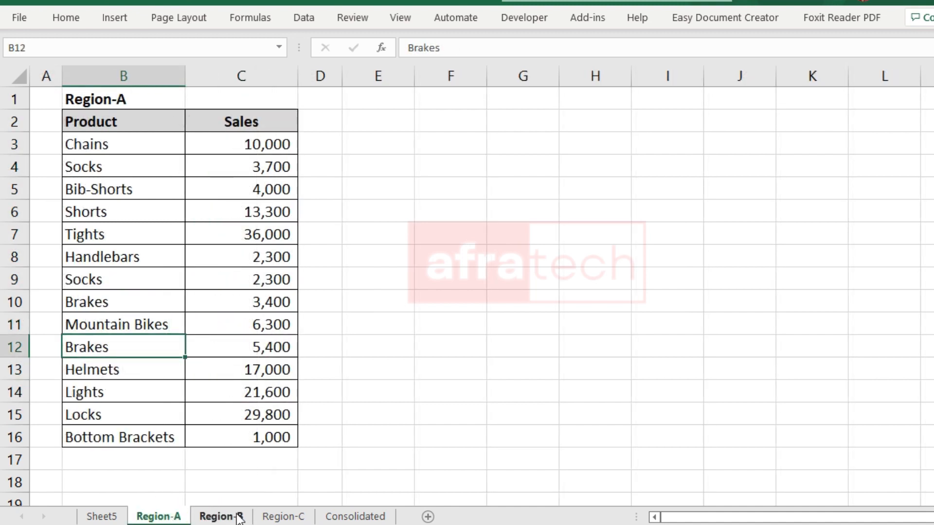
{"action": "left_click", "coordinate": [154, 406]}
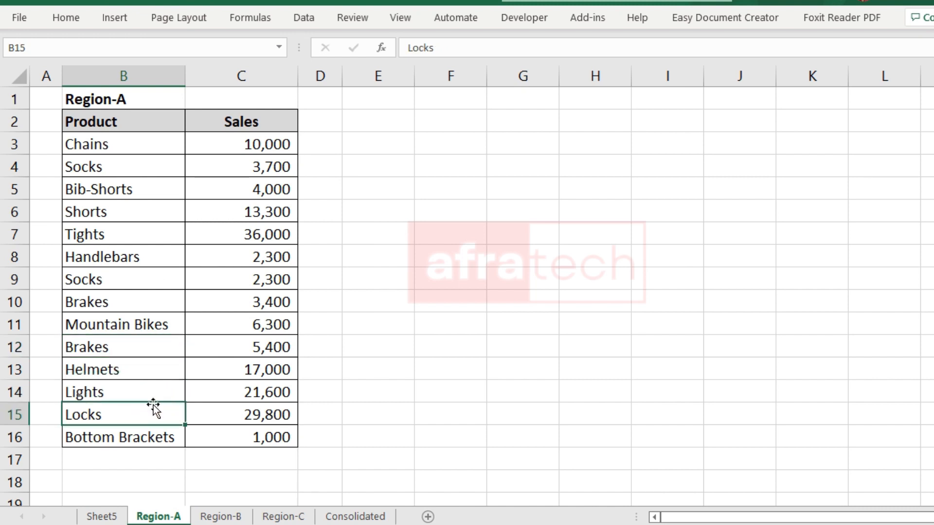
{"action": "left_click", "coordinate": [266, 516]}
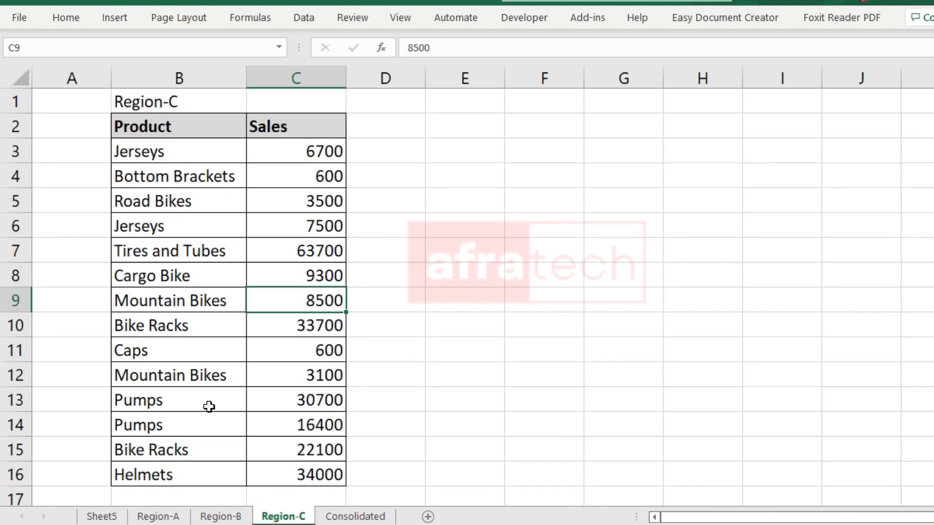
{"action": "left_click", "coordinate": [224, 321]}
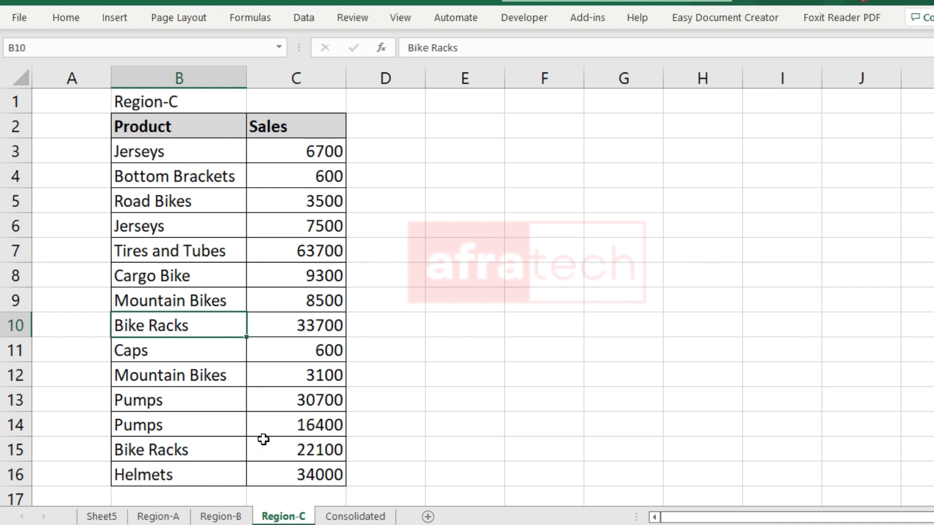
{"action": "left_click", "coordinate": [158, 516]}
{"action": "left_click", "coordinate": [221, 516]}
{"action": "left_click", "coordinate": [280, 517]}
{"action": "left_click", "coordinate": [158, 517]}
{"action": "left_click", "coordinate": [220, 516]}
{"action": "left_click", "coordinate": [275, 516]}
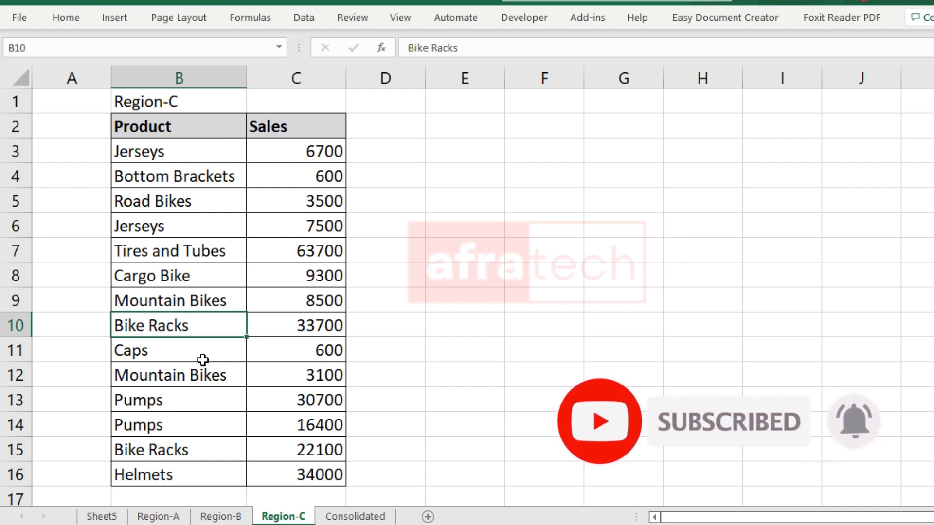
Select cell A2, the Product header under Total Sales, on the Consolidated sheet as the consolidation's destination.
{"action": "left_click", "coordinate": [355, 516]}
{"action": "left_click", "coordinate": [128, 180]}
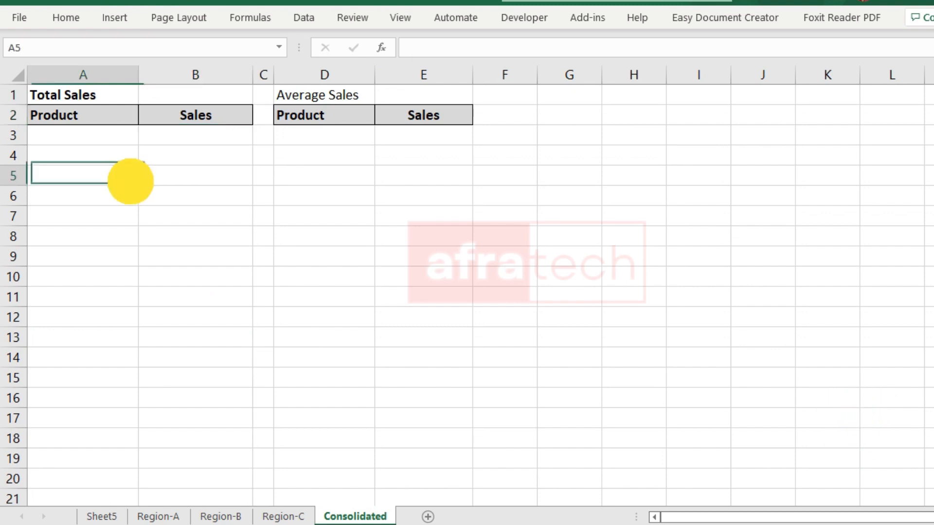
{"action": "left_click", "coordinate": [62, 118]}
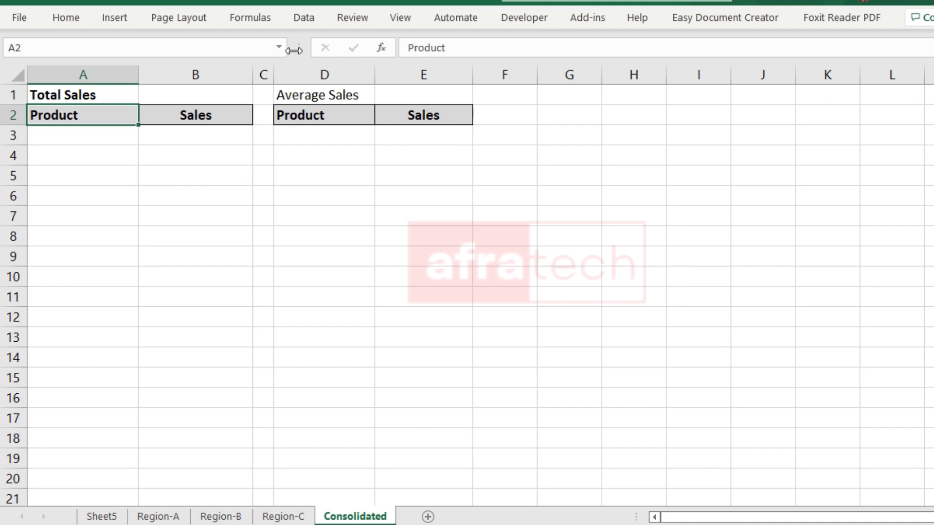
{"action": "left_click", "coordinate": [308, 17]}
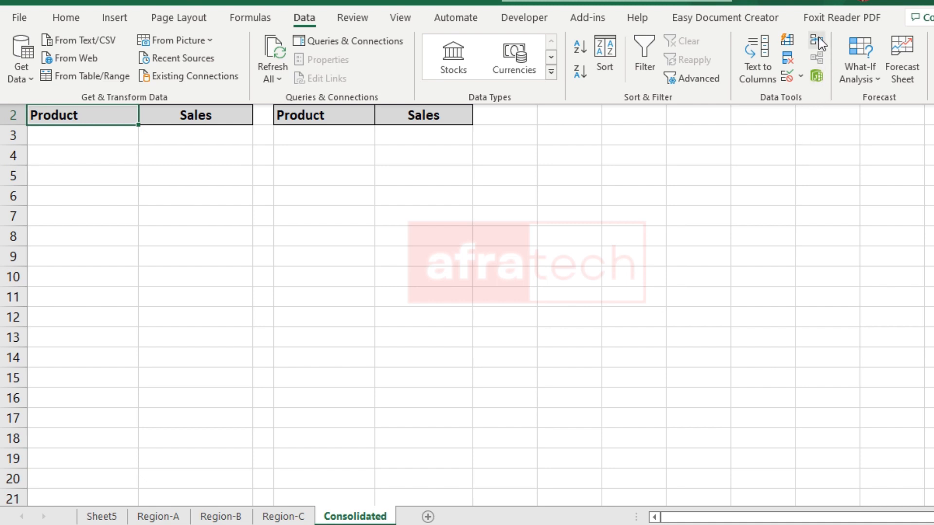
{"action": "left_click", "coordinate": [816, 76]}
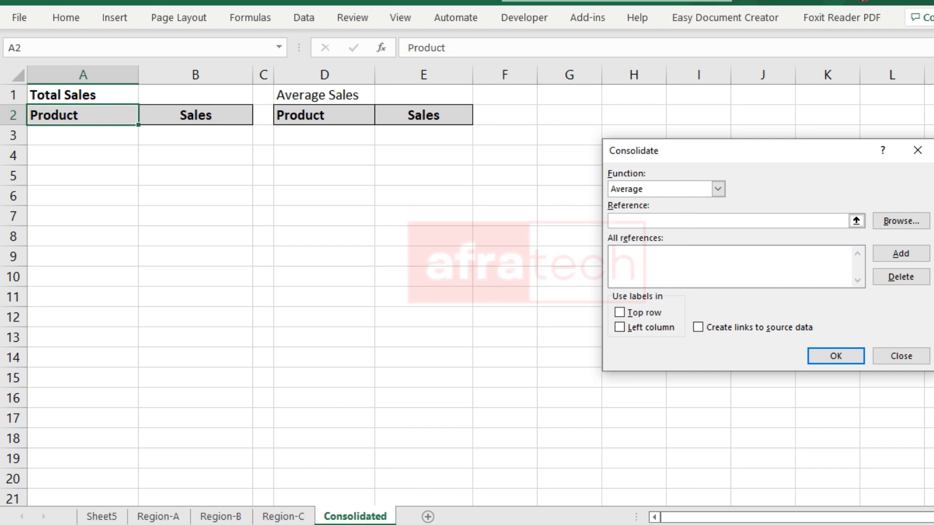
{"action": "left_click", "coordinate": [890, 357]}
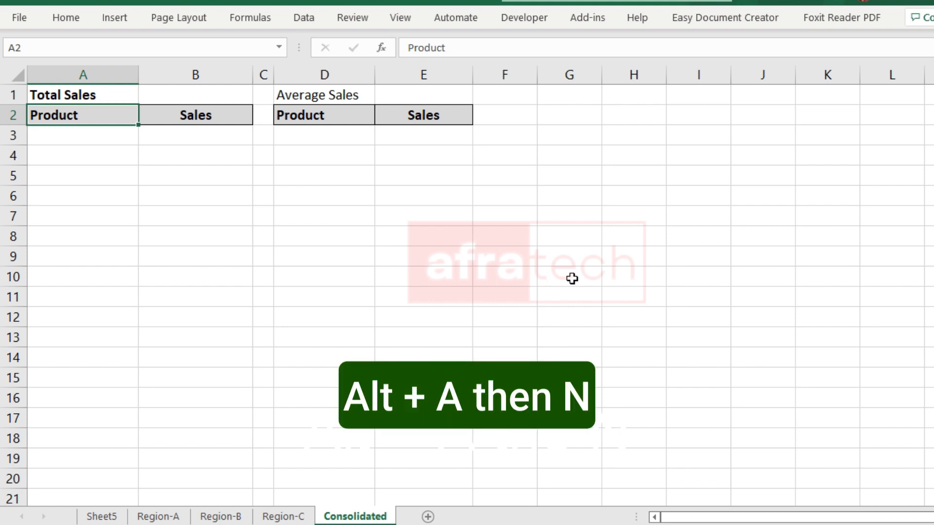
Start the Consolidate command for the Total Sales table and set its function to Sum.
{"action": "key", "text": "alt+a"}
{"action": "key", "text": "n"}
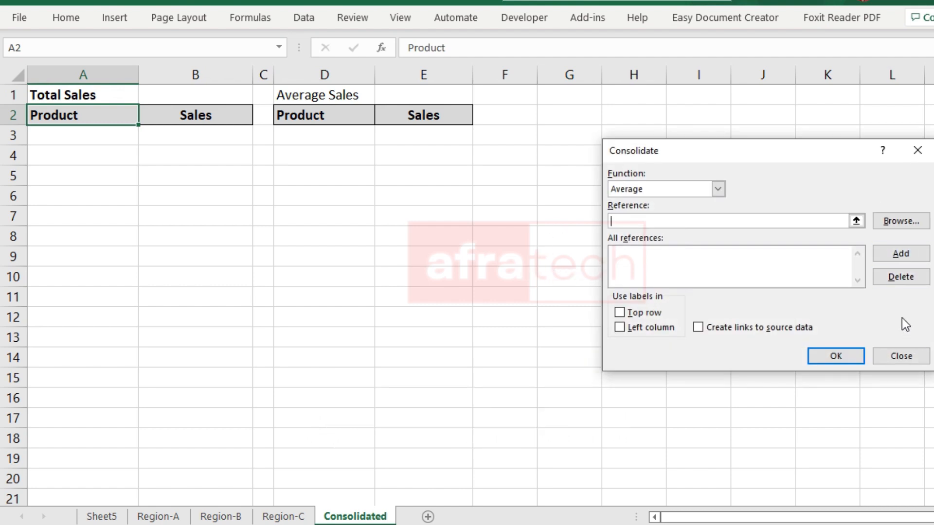
{"action": "left_click", "coordinate": [673, 188]}
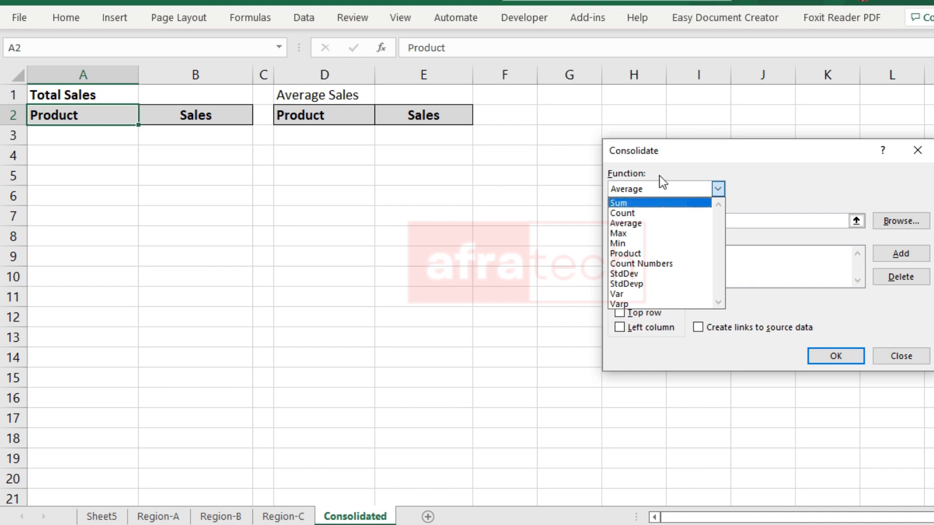
{"action": "left_click", "coordinate": [658, 176]}
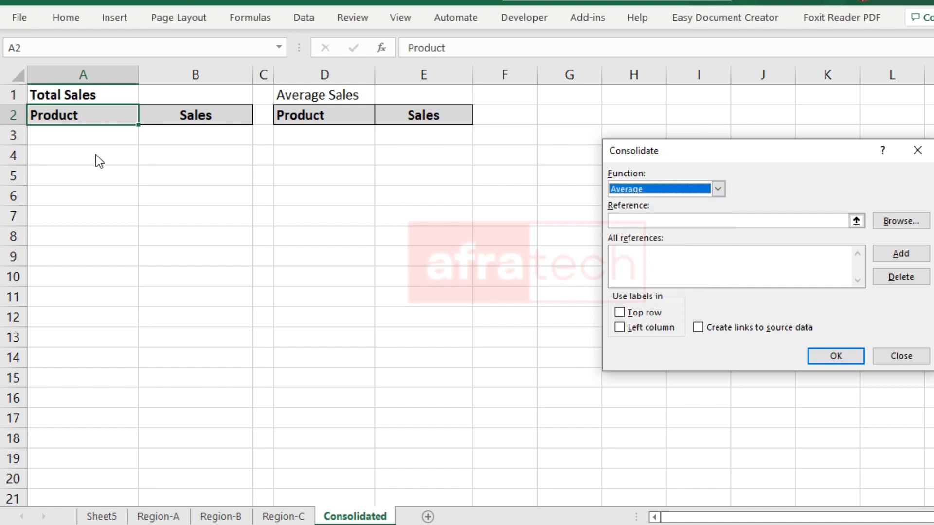
{"action": "left_click", "coordinate": [714, 190]}
{"action": "left_click", "coordinate": [638, 202]}
{"action": "left_click", "coordinate": [718, 190]}
{"action": "left_click", "coordinate": [641, 223]}
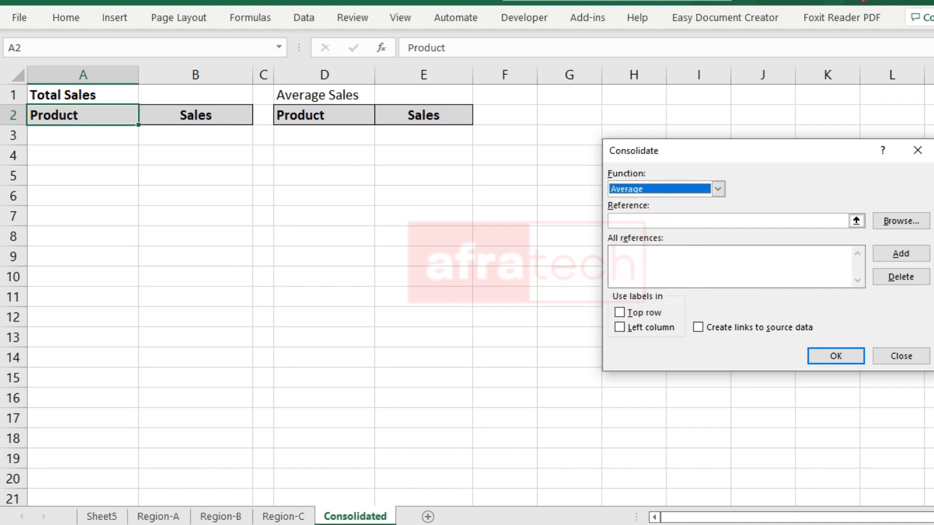
{"action": "left_click", "coordinate": [716, 190]}
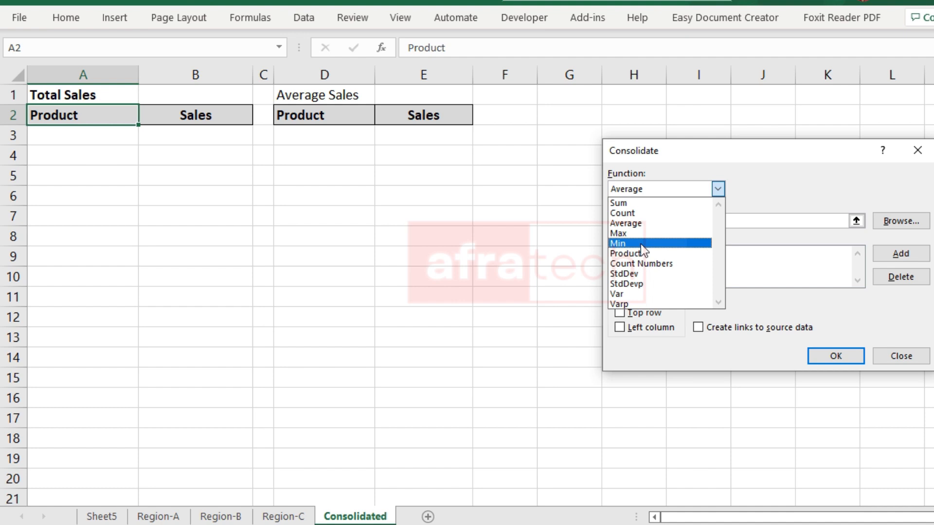
{"action": "left_click", "coordinate": [632, 204]}
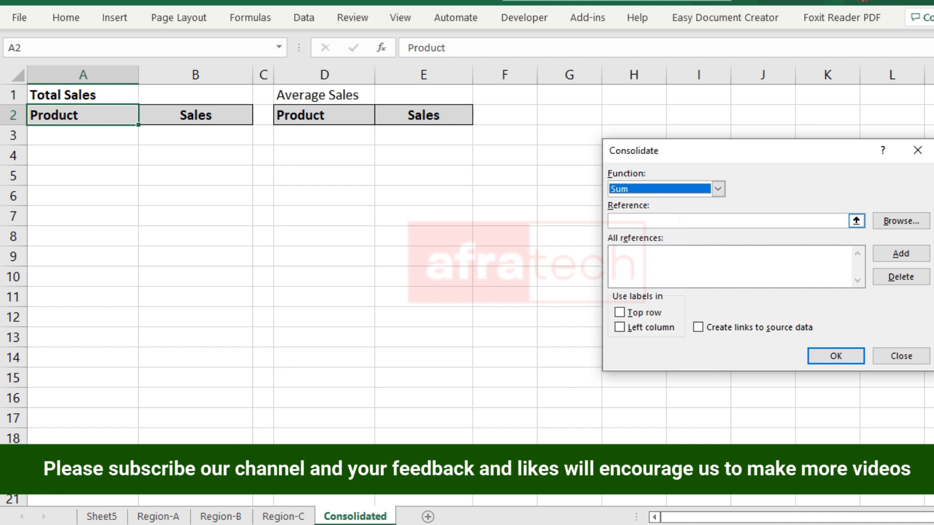
Add the Region-A table, range B2:C16 including headers, to the consolidation references.
{"action": "left_click", "coordinate": [679, 221]}
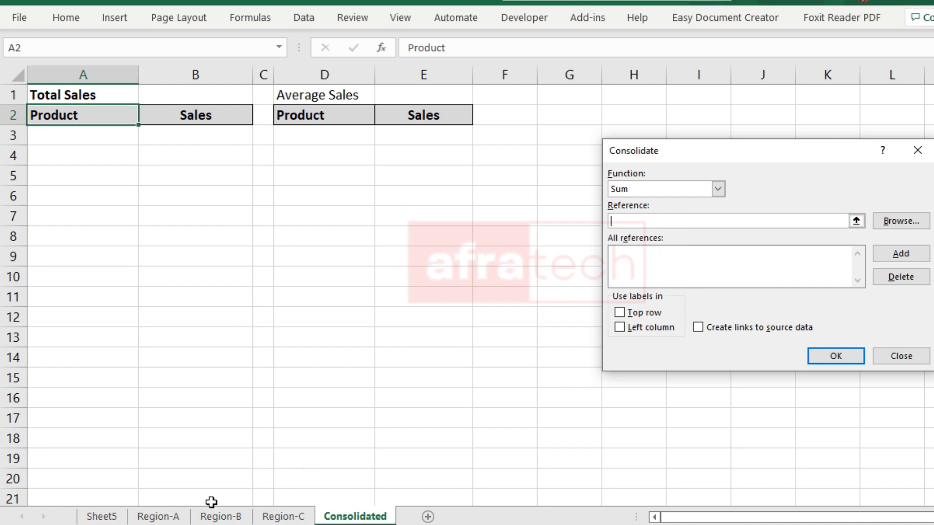
{"action": "left_click", "coordinate": [158, 516]}
{"action": "left_click_drag", "start_coordinate": [110, 125], "coordinate": [258, 441]}
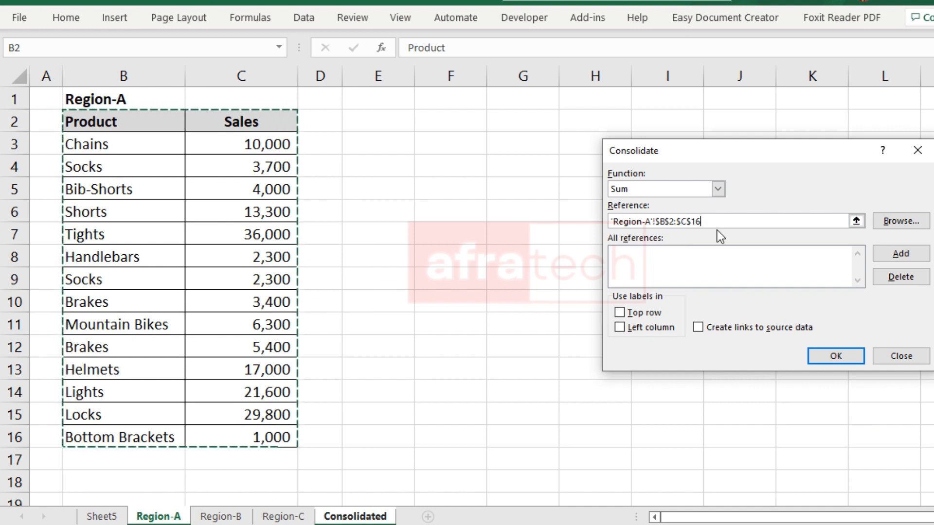
{"action": "left_click", "coordinate": [898, 254]}
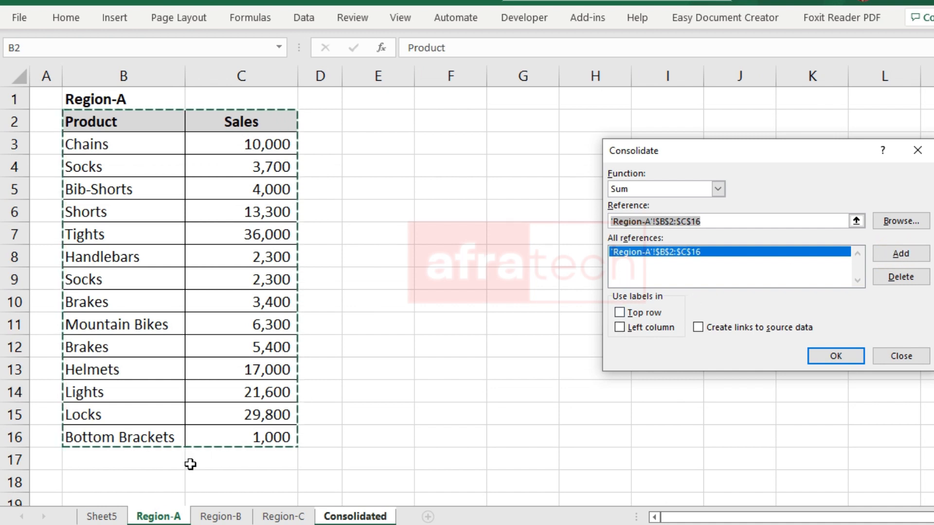
Add the Region-B table, range B2:C16 including headers, to the consolidation references.
{"action": "left_click", "coordinate": [220, 516]}
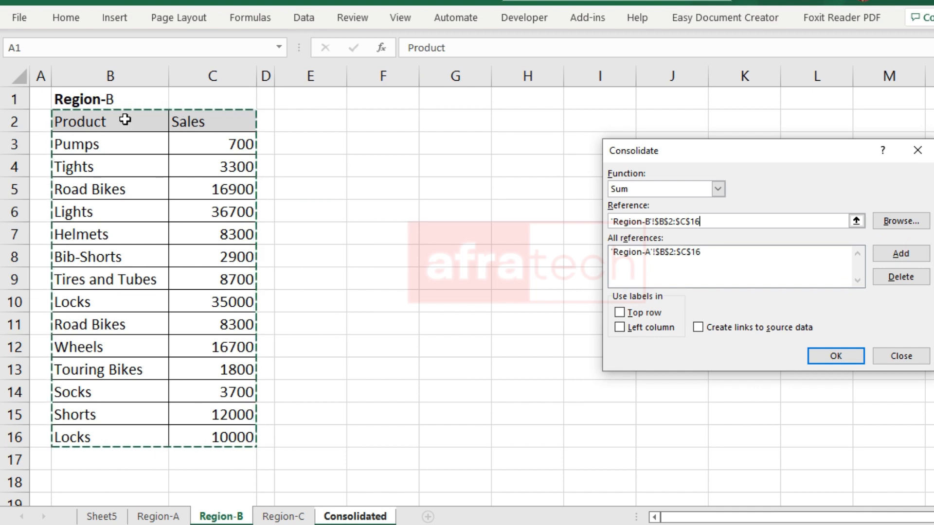
{"action": "left_click_drag", "start_coordinate": [79, 121], "coordinate": [215, 433]}
{"action": "left_click", "coordinate": [900, 252]}
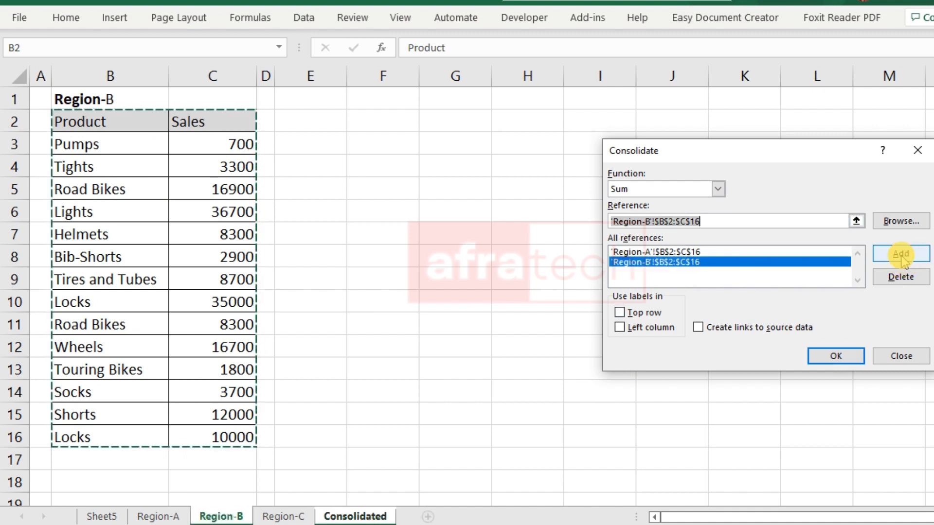
Add Region-C's range B2:C16 to the references and run the Sum consolidation using labels from the top row and left column.
{"action": "left_click", "coordinate": [284, 517]}
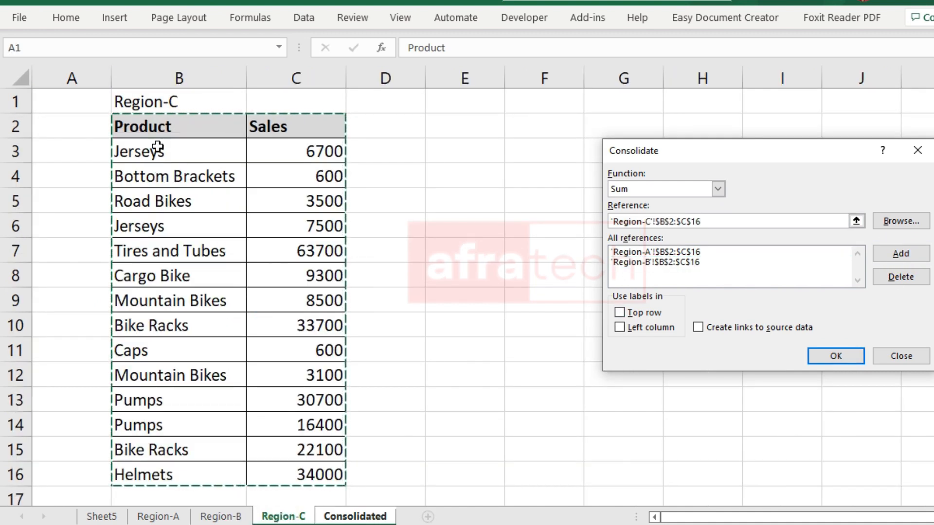
{"action": "left_click", "coordinate": [895, 253]}
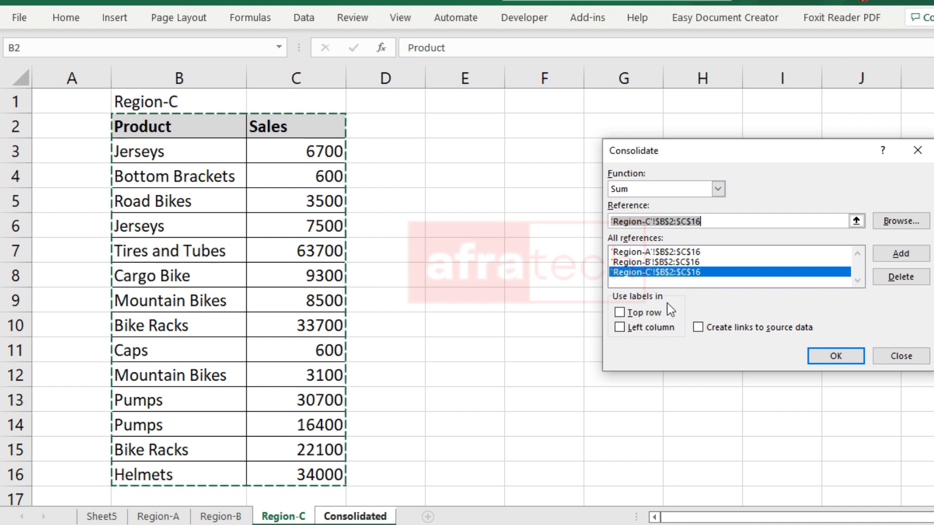
{"action": "left_click", "coordinate": [619, 312]}
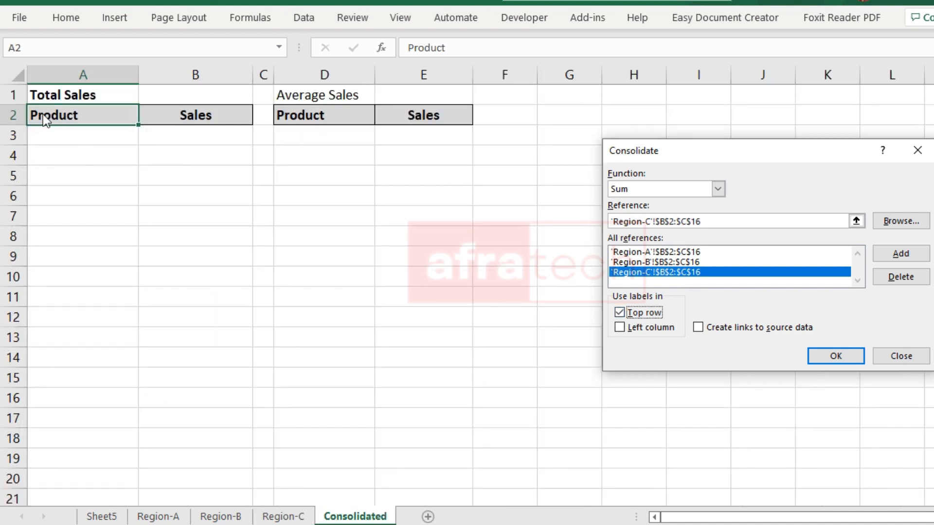
{"action": "left_click", "coordinate": [618, 327]}
{"action": "left_click", "coordinate": [845, 355]}
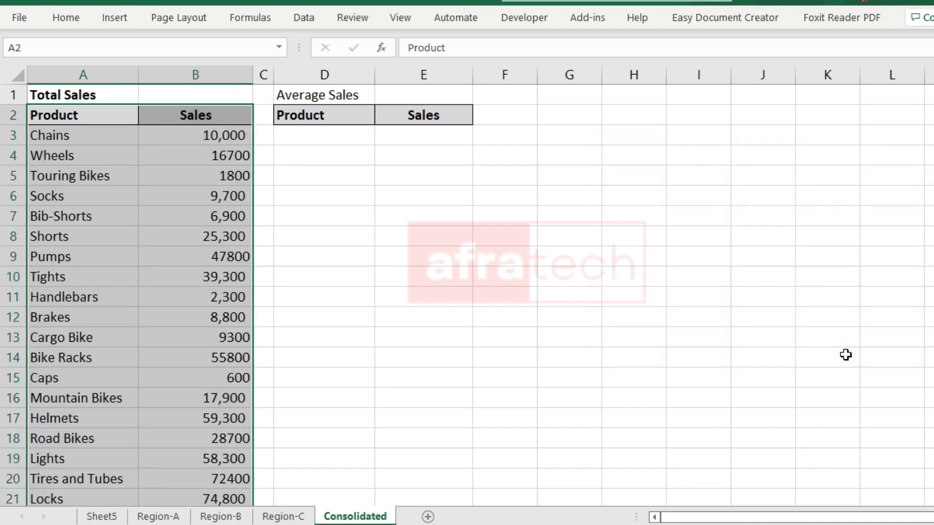
Review the product names and summed sales in the Total Sales table on the Consolidated sheet.
{"action": "scroll", "coordinate": [315, 331], "scroll_direction": "down", "scroll_amount": 3}
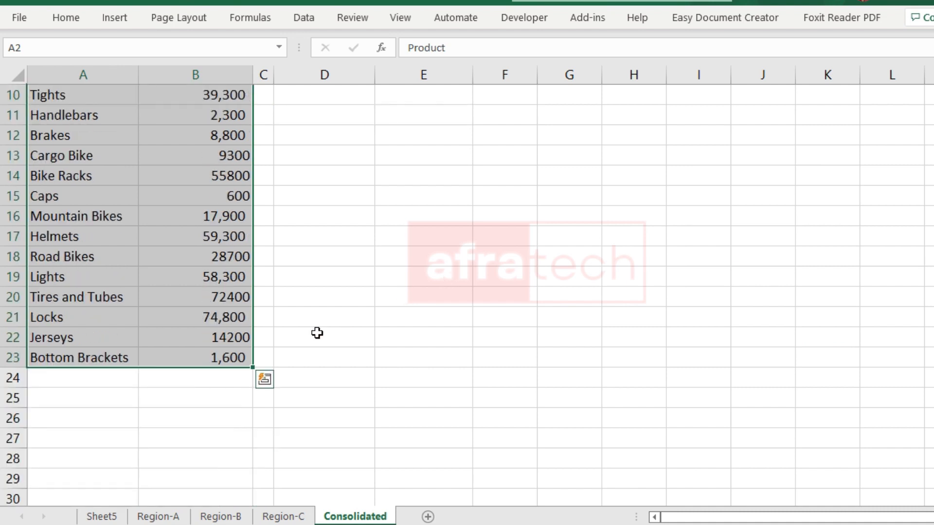
{"action": "scroll", "coordinate": [314, 331], "scroll_direction": "up", "scroll_amount": 3}
{"action": "left_click", "coordinate": [165, 257]}
{"action": "left_click", "coordinate": [112, 135]}
{"action": "left_click", "coordinate": [179, 242]}
{"action": "scroll", "coordinate": [211, 361], "scroll_direction": "down", "scroll_amount": 2}
{"action": "left_click_drag", "start_coordinate": [188, 413], "coordinate": [238, 83]}
{"action": "scroll", "coordinate": [145, 189], "scroll_direction": "up", "scroll_amount": 2}
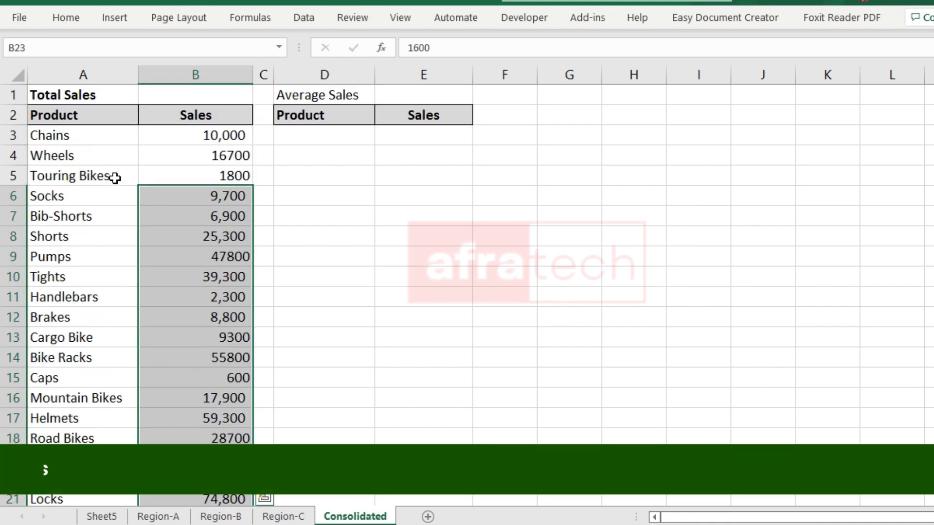
{"action": "left_click", "coordinate": [98, 132]}
{"action": "scroll", "coordinate": [97, 341], "scroll_direction": "down", "scroll_amount": 3}
{"action": "left_click", "coordinate": [91, 366]}
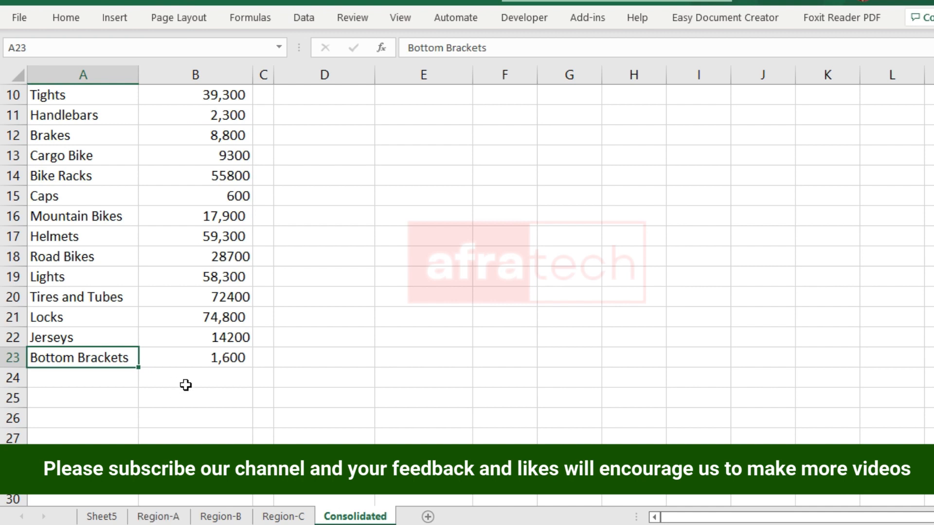
{"action": "scroll", "coordinate": [165, 378], "scroll_direction": "up", "scroll_amount": 3}
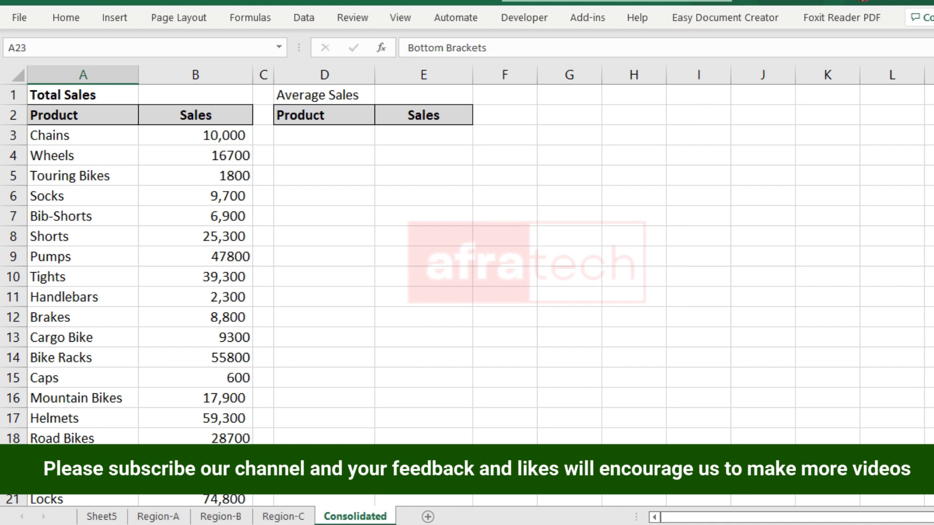
{"action": "left_click", "coordinate": [112, 273]}
{"action": "left_click", "coordinate": [80, 140]}
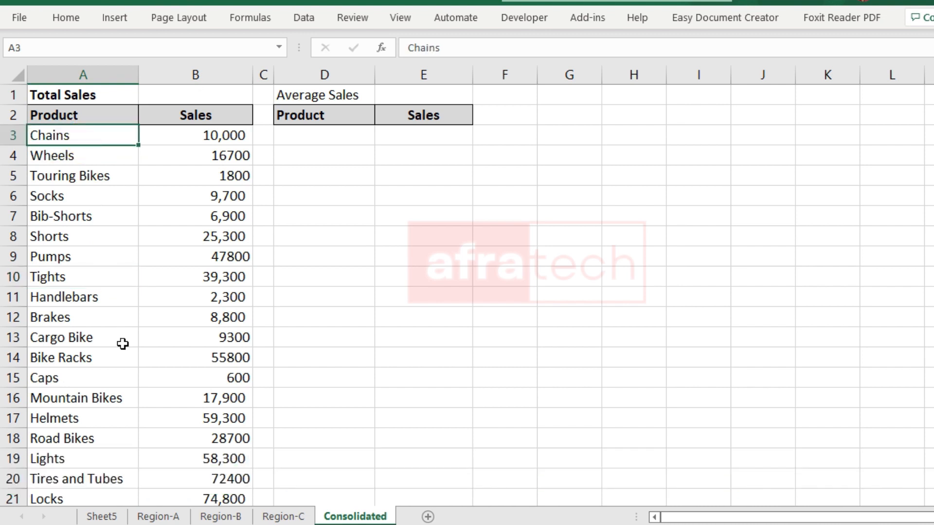
Compare the Chains total on the Consolidated sheet with the product entries on the Region-A, Region-B and Region-C sheets.
{"action": "left_click", "coordinate": [69, 138]}
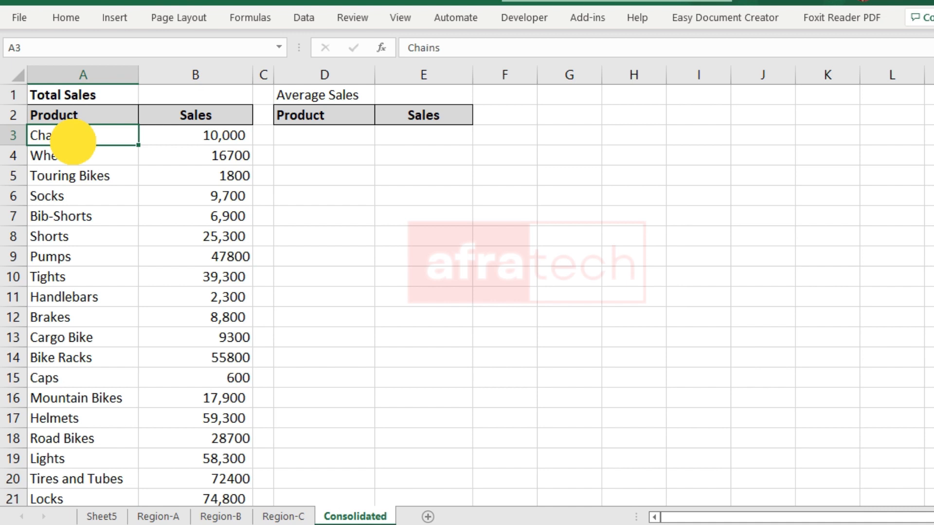
{"action": "left_click", "coordinate": [169, 139]}
{"action": "left_click", "coordinate": [161, 516]}
{"action": "left_click", "coordinate": [109, 141]}
{"action": "left_click", "coordinate": [231, 142]}
{"action": "left_click", "coordinate": [221, 517]}
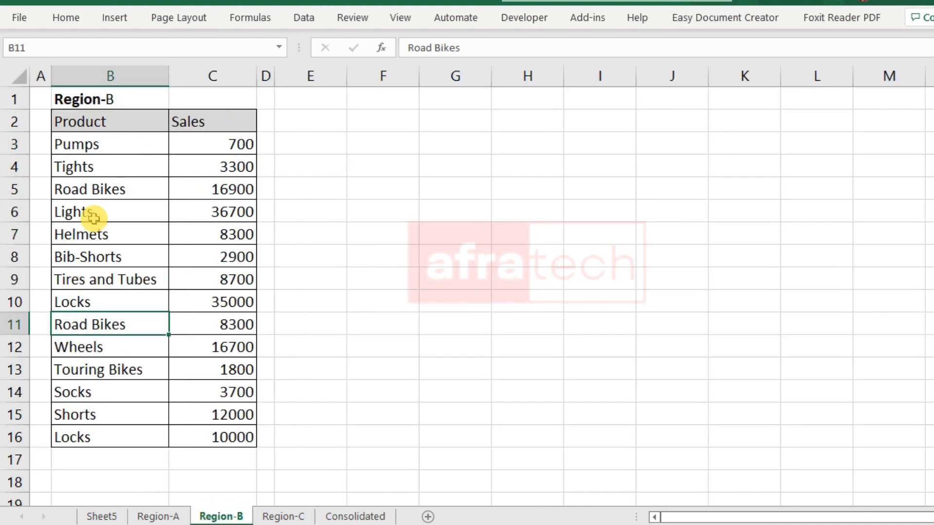
{"action": "left_click", "coordinate": [104, 142]}
{"action": "left_click_drag", "start_coordinate": [97, 166], "coordinate": [98, 211]}
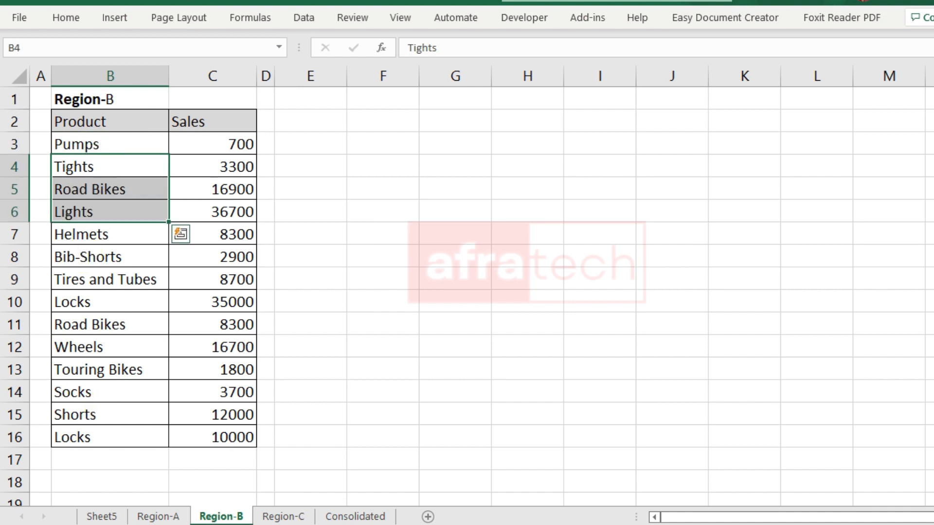
{"action": "left_click", "coordinate": [283, 516]}
{"action": "left_click_drag", "start_coordinate": [129, 146], "coordinate": [136, 424]}
{"action": "left_click", "coordinate": [355, 516]}
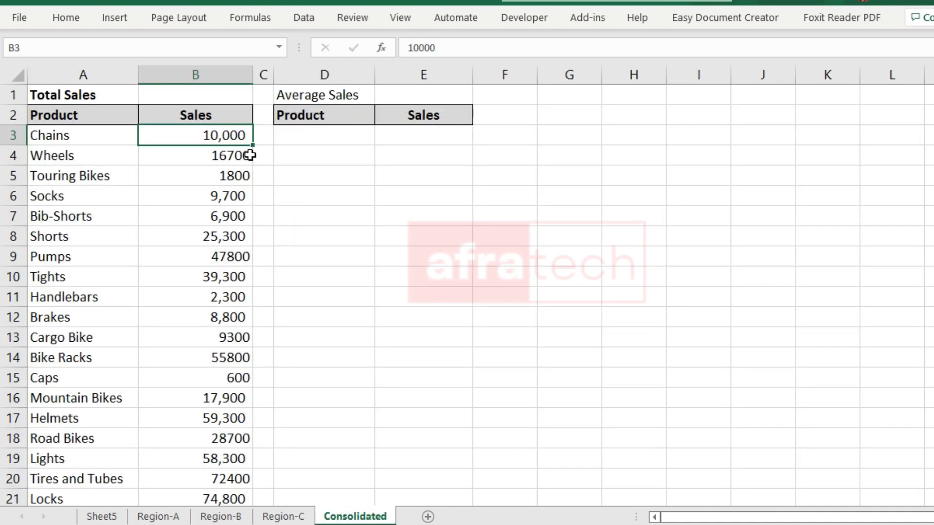
Check the Shorts total on the Consolidated sheet against the Shorts sales on the three regional sheets.
{"action": "left_click", "coordinate": [91, 237]}
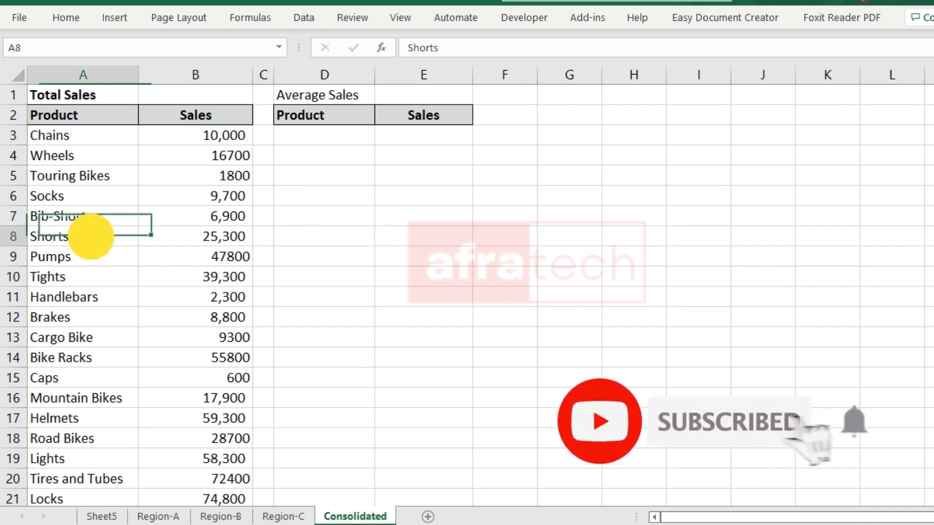
{"action": "left_click_drag", "start_coordinate": [90, 237], "coordinate": [191, 238]}
{"action": "left_click", "coordinate": [170, 517]}
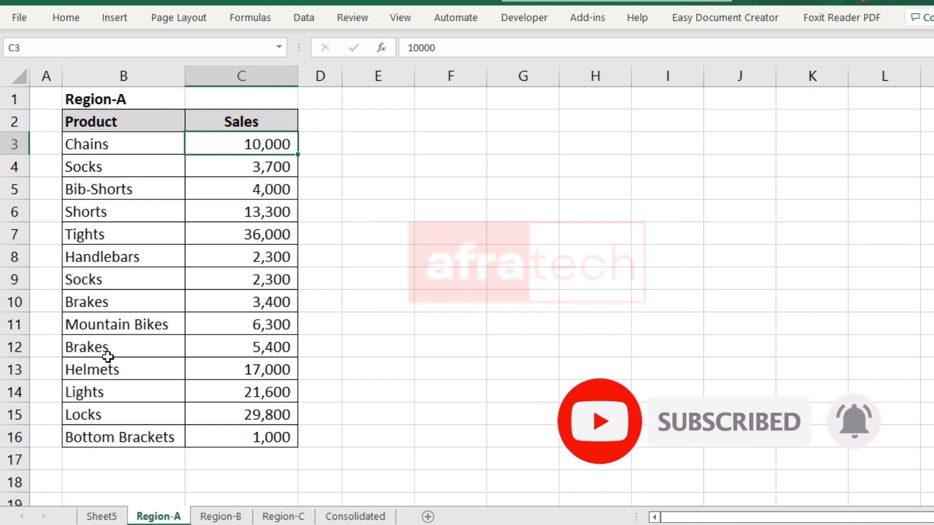
{"action": "left_click_drag", "start_coordinate": [108, 212], "coordinate": [250, 198]}
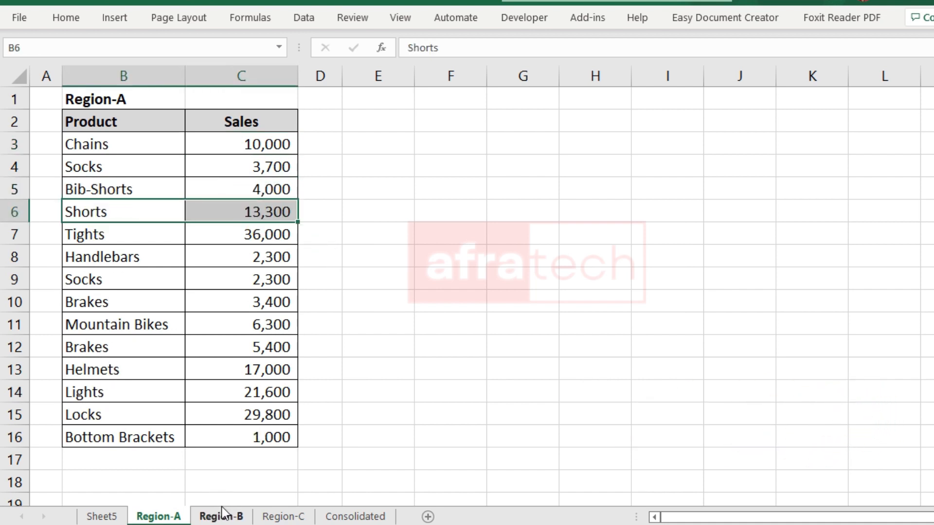
{"action": "left_click", "coordinate": [223, 515]}
{"action": "left_click", "coordinate": [119, 419]}
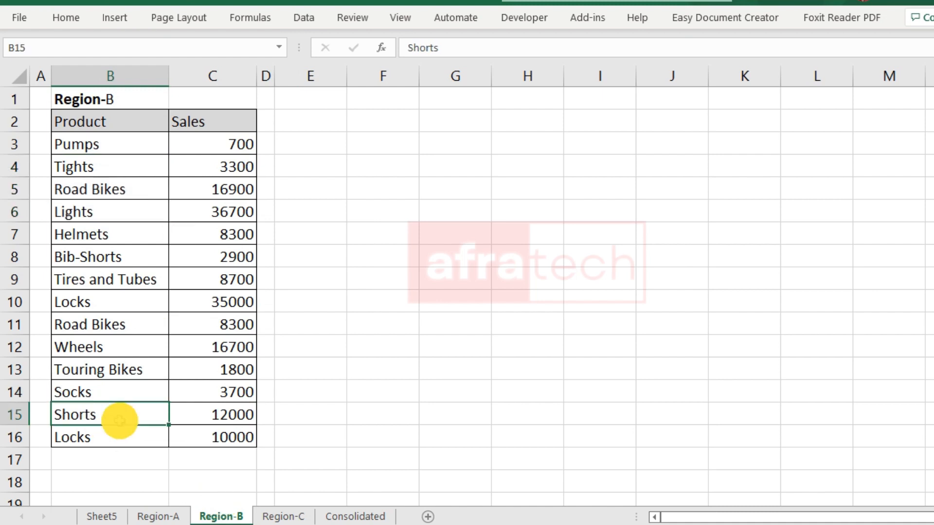
{"action": "left_click", "coordinate": [192, 417]}
{"action": "left_click", "coordinate": [265, 514]}
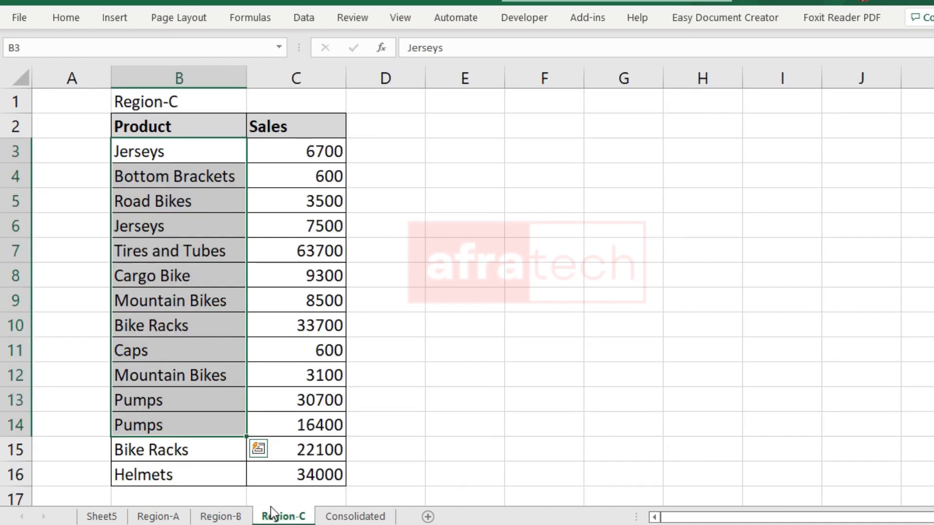
{"action": "left_click", "coordinate": [204, 391]}
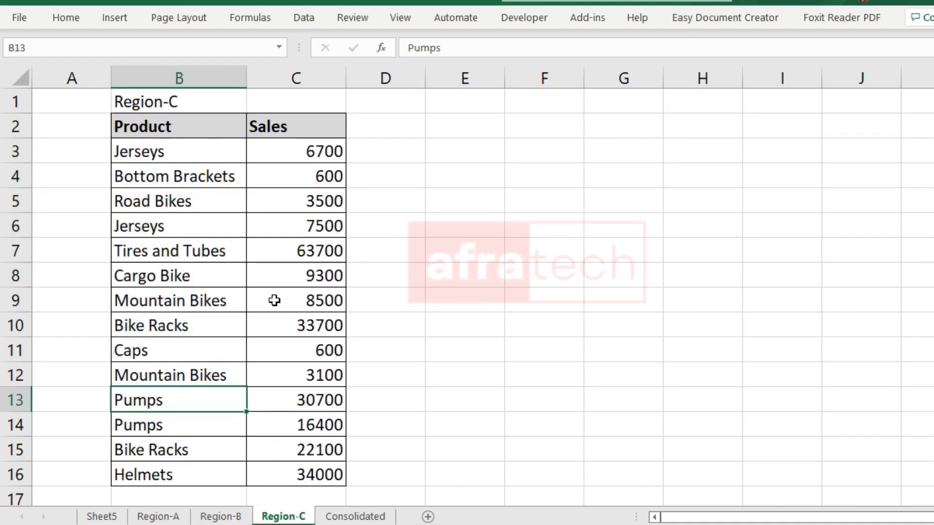
{"action": "left_click", "coordinate": [355, 516]}
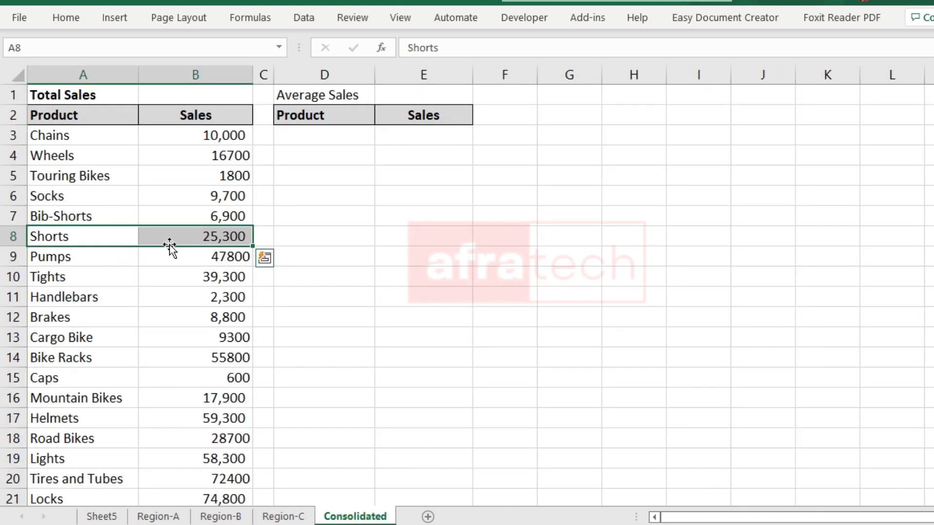
{"action": "left_click", "coordinate": [206, 235]}
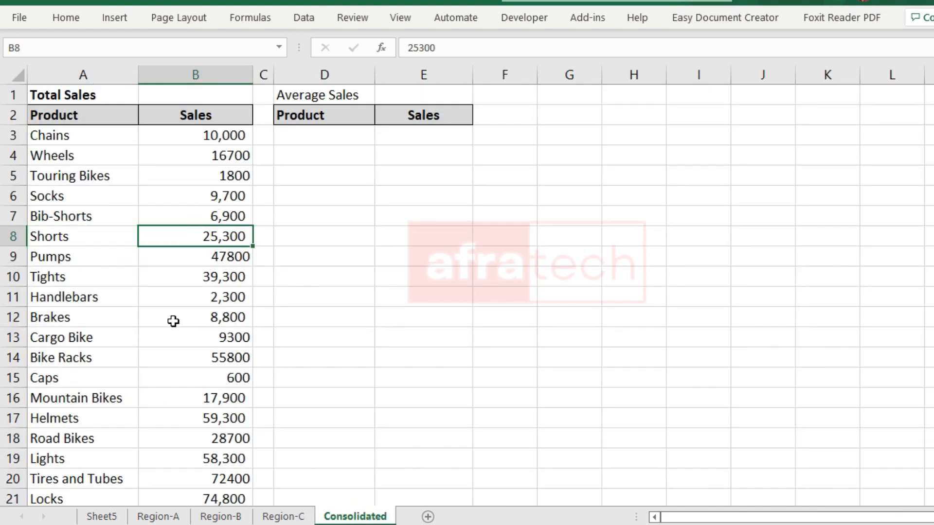
Look over the remaining Total Sales products and the Region-B and Region-C source tables.
{"action": "scroll", "coordinate": [146, 317], "scroll_direction": "down", "scroll_amount": 2}
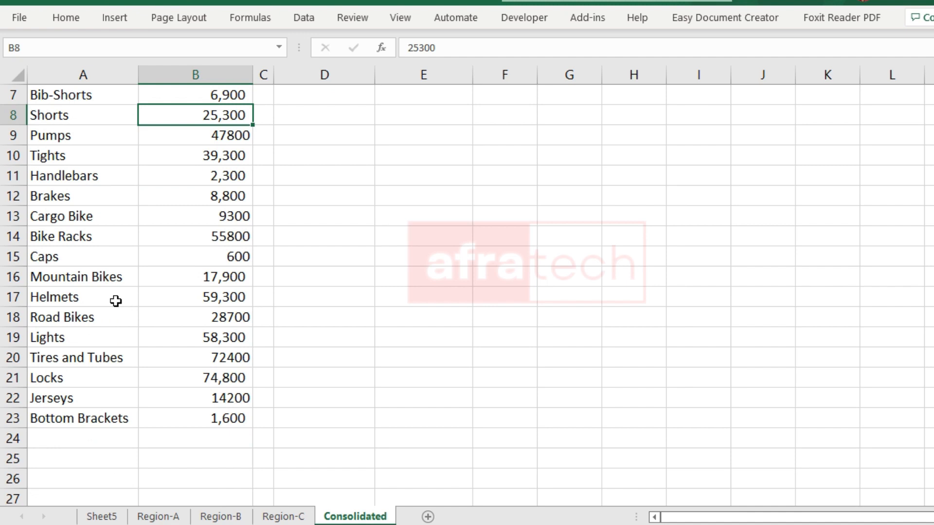
{"action": "left_click", "coordinate": [221, 516]}
{"action": "left_click", "coordinate": [280, 517]}
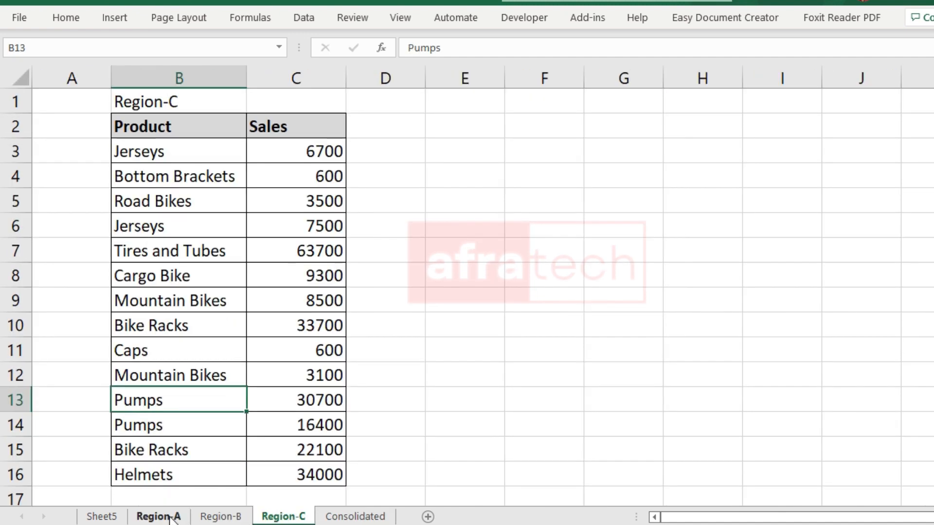
{"action": "left_click", "coordinate": [355, 516]}
{"action": "scroll", "coordinate": [108, 250], "scroll_direction": "up", "scroll_amount": 2}
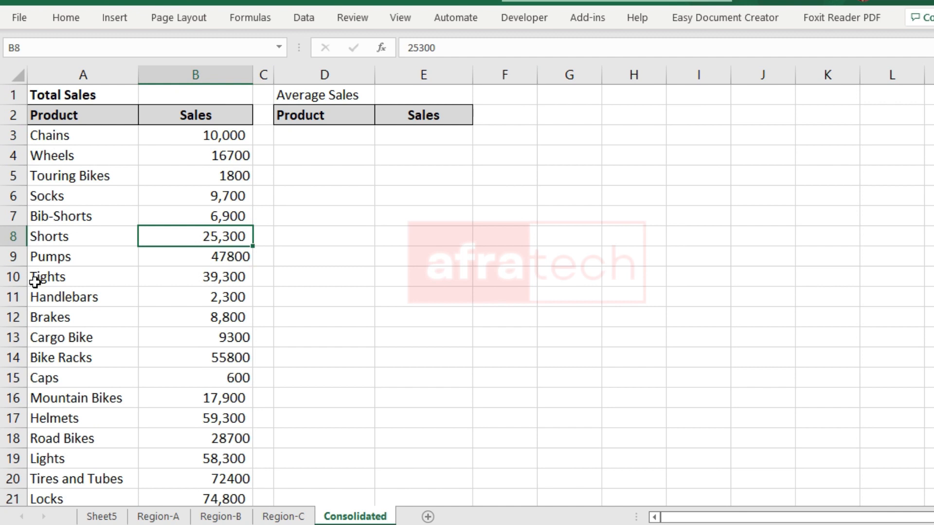
{"action": "left_click", "coordinate": [54, 136]}
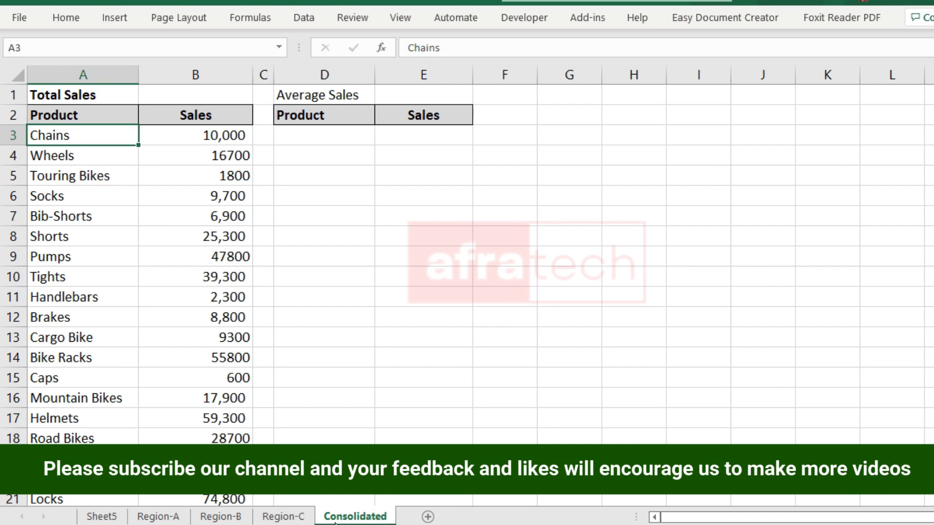
{"action": "scroll", "coordinate": [215, 364], "scroll_direction": "down", "scroll_amount": 3}
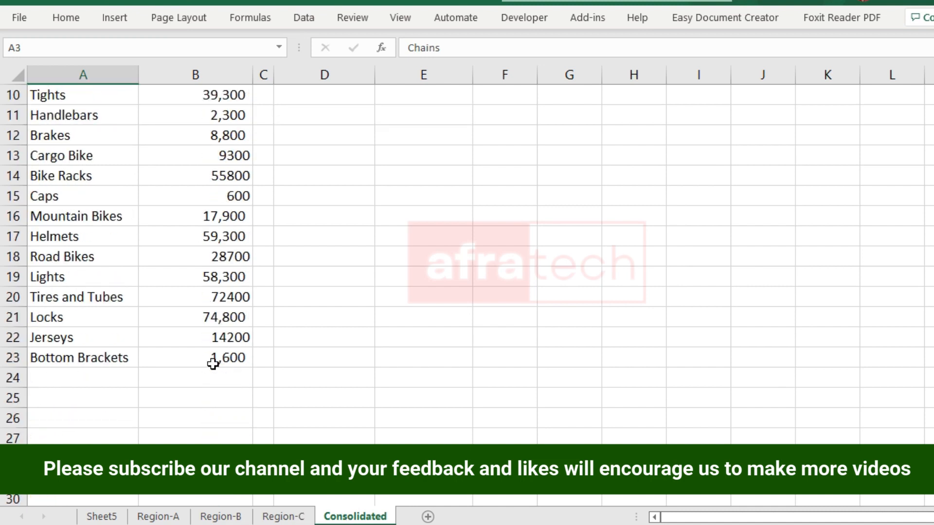
{"action": "scroll", "coordinate": [213, 364], "scroll_direction": "up", "scroll_amount": 3}
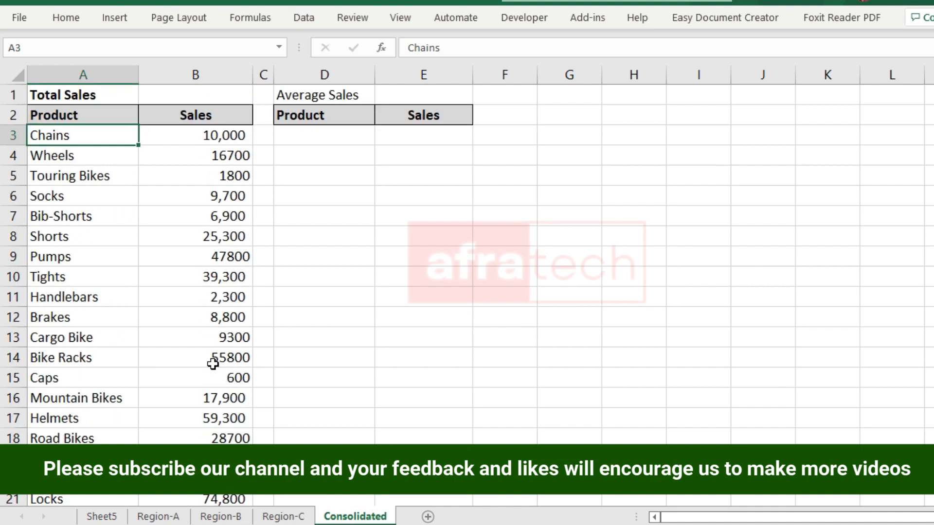
{"action": "left_click", "coordinate": [195, 323]}
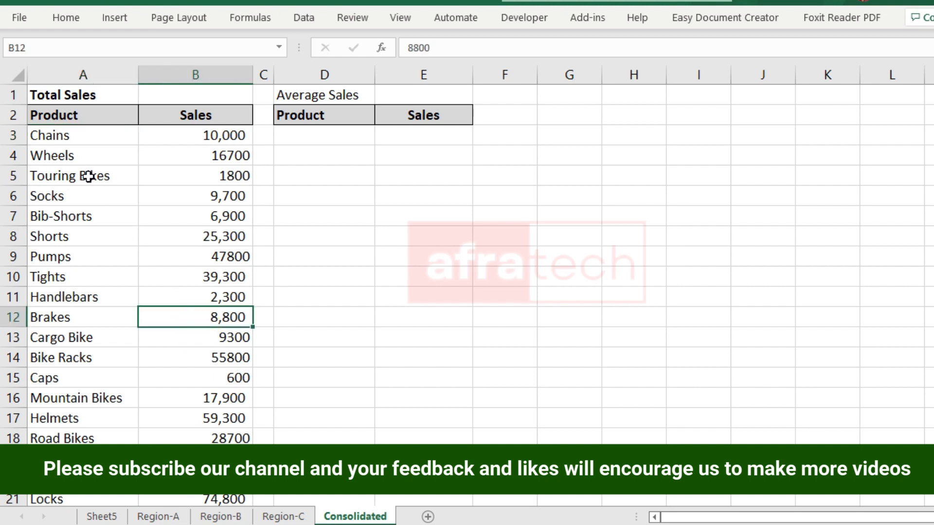
{"action": "left_click", "coordinate": [58, 118]}
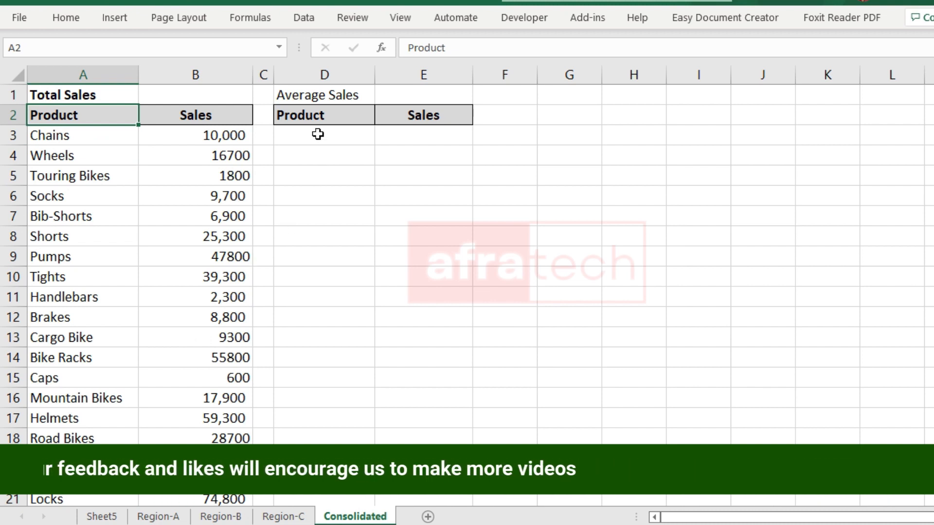
Consolidate the three regional tables into Average Sales at cell D2 with the Average function, keeping the stored references and label options.
{"action": "left_click", "coordinate": [311, 114]}
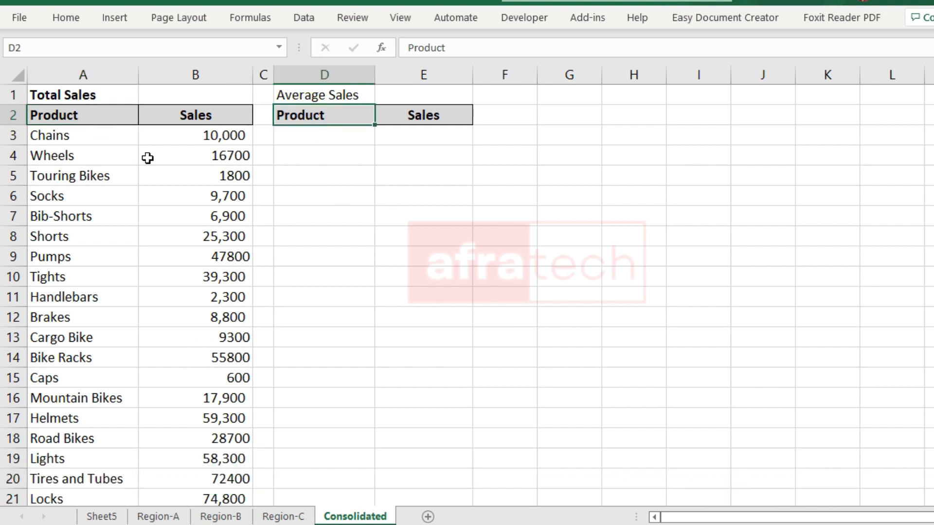
{"action": "scroll", "coordinate": [124, 272], "scroll_direction": "down", "scroll_amount": 3}
{"action": "scroll", "coordinate": [124, 271], "scroll_direction": "up", "scroll_amount": 3}
{"action": "left_click", "coordinate": [316, 239]}
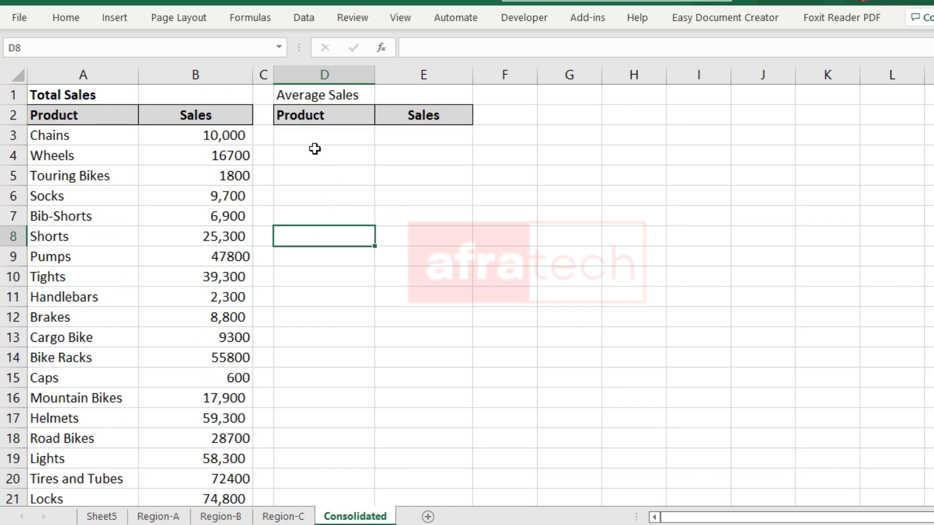
{"action": "left_click", "coordinate": [306, 116]}
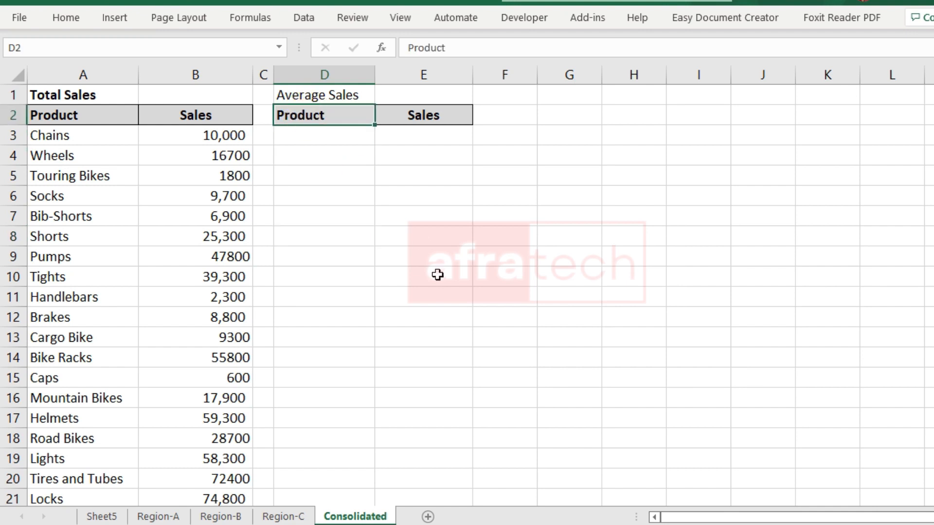
{"action": "key", "text": "alt+a"}
{"action": "key", "text": "n"}
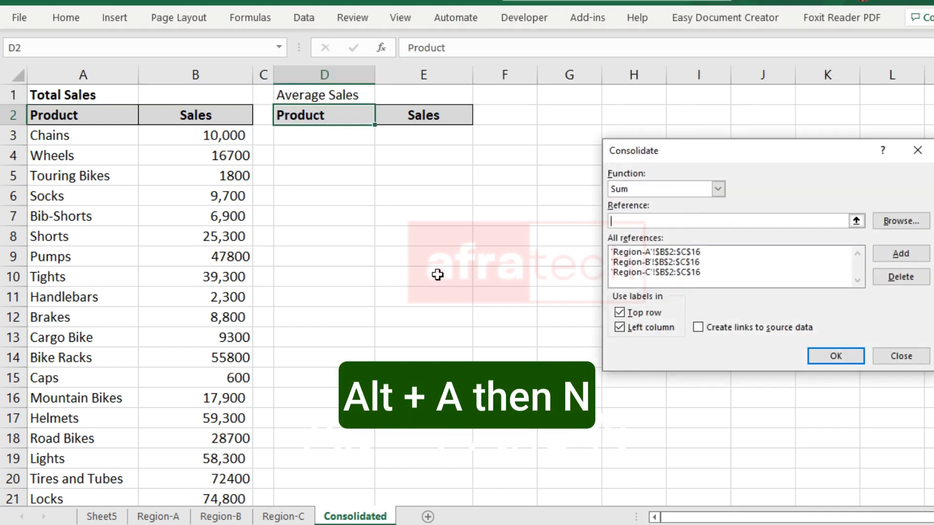
{"action": "left_click", "coordinate": [719, 186]}
{"action": "left_click", "coordinate": [661, 223]}
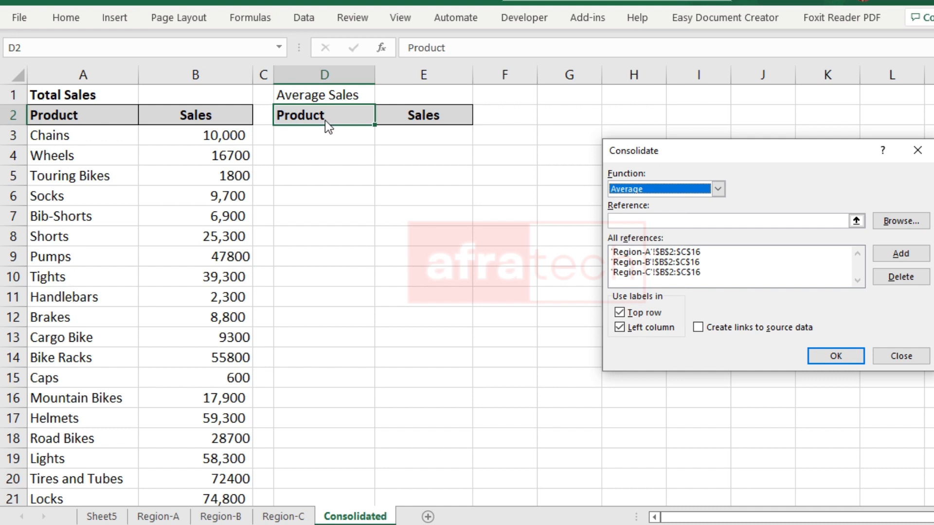
{"action": "left_click", "coordinate": [832, 356]}
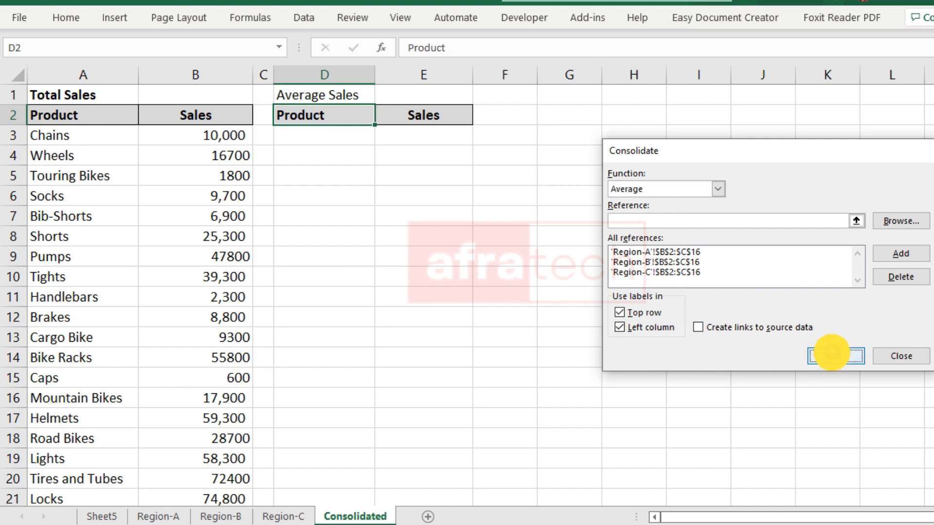
Review the Average Sales table on the Consolidated sheet and compare it with the Region-A, Region-B and Region-C source sheets.
{"action": "scroll", "coordinate": [467, 345], "scroll_direction": "down", "scroll_amount": 3}
{"action": "scroll", "coordinate": [442, 334], "scroll_direction": "up", "scroll_amount": 3}
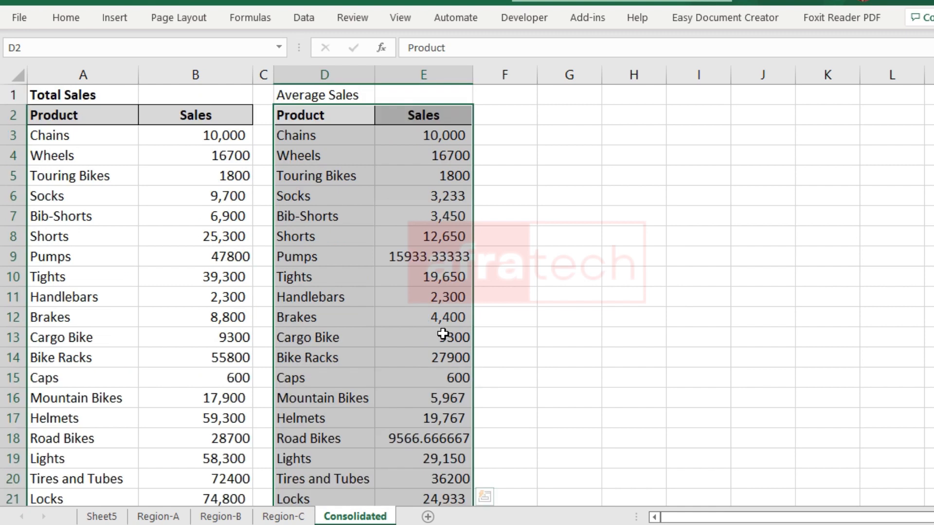
{"action": "scroll", "coordinate": [325, 282], "scroll_direction": "down", "scroll_amount": 2}
{"action": "scroll", "coordinate": [325, 284], "scroll_direction": "up", "scroll_amount": 2}
{"action": "left_click", "coordinate": [158, 516]}
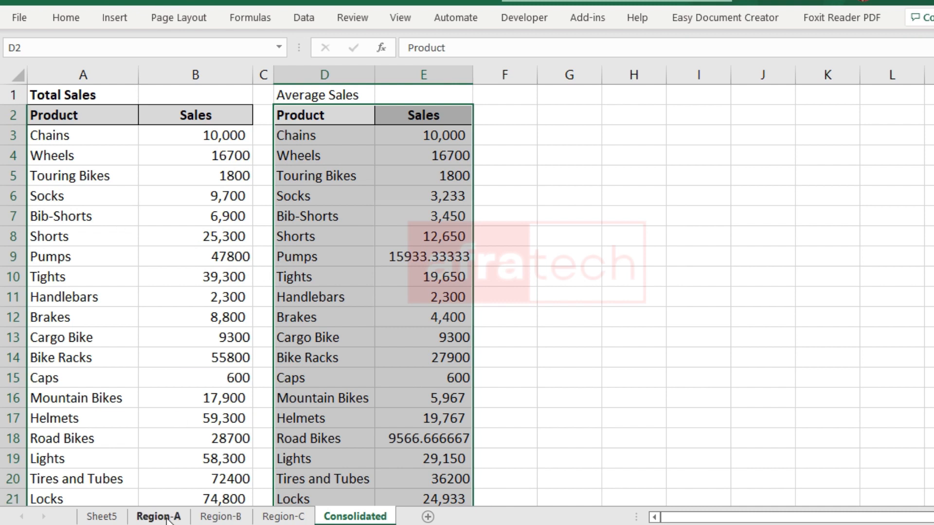
{"action": "left_click", "coordinate": [220, 516]}
{"action": "left_click", "coordinate": [283, 517]}
{"action": "left_click", "coordinate": [355, 517]}
Look over the Total Sales and Average Sales tables side by side, down to the Bottom Brackets row.
{"action": "scroll", "coordinate": [414, 288], "scroll_direction": "down", "scroll_amount": 1}
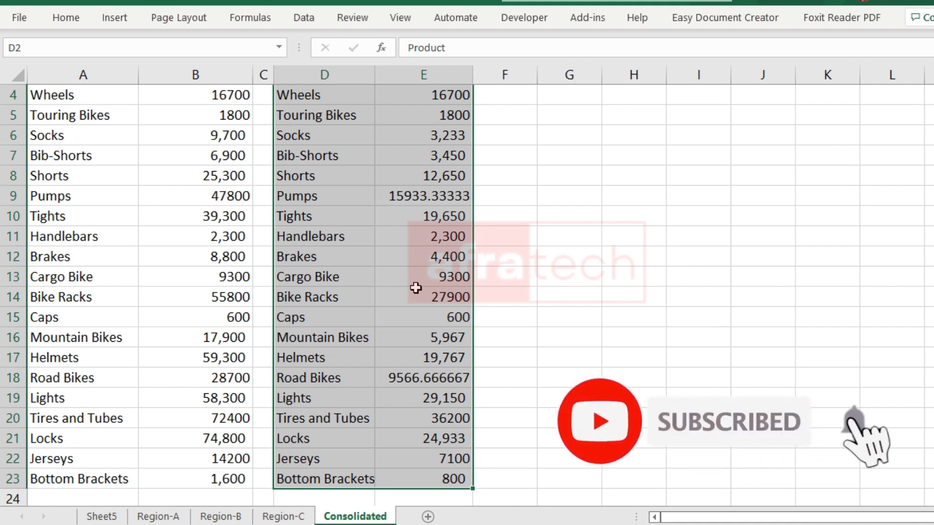
{"action": "scroll", "coordinate": [415, 288], "scroll_direction": "up", "scroll_amount": 1}
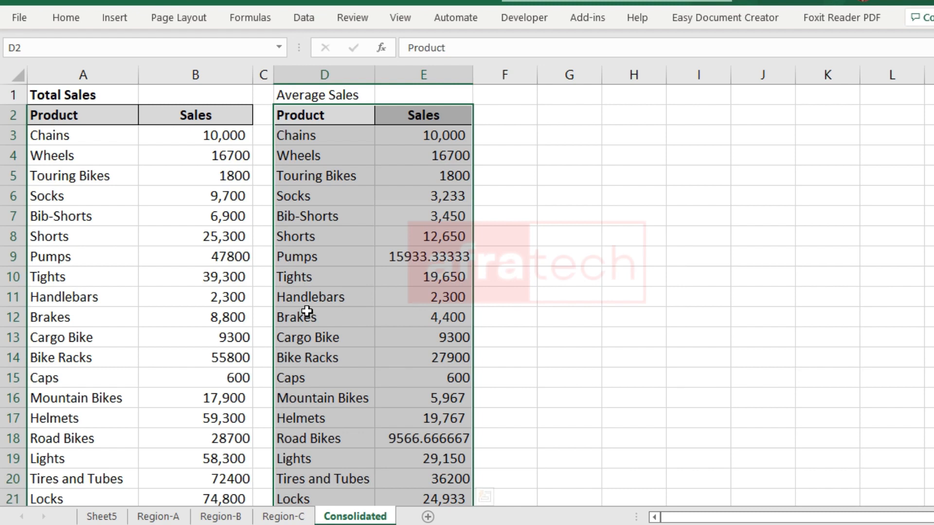
{"action": "scroll", "coordinate": [258, 292], "scroll_direction": "down", "scroll_amount": 2}
{"action": "scroll", "coordinate": [256, 294], "scroll_direction": "up", "scroll_amount": 2}
{"action": "left_click", "coordinate": [187, 304]}
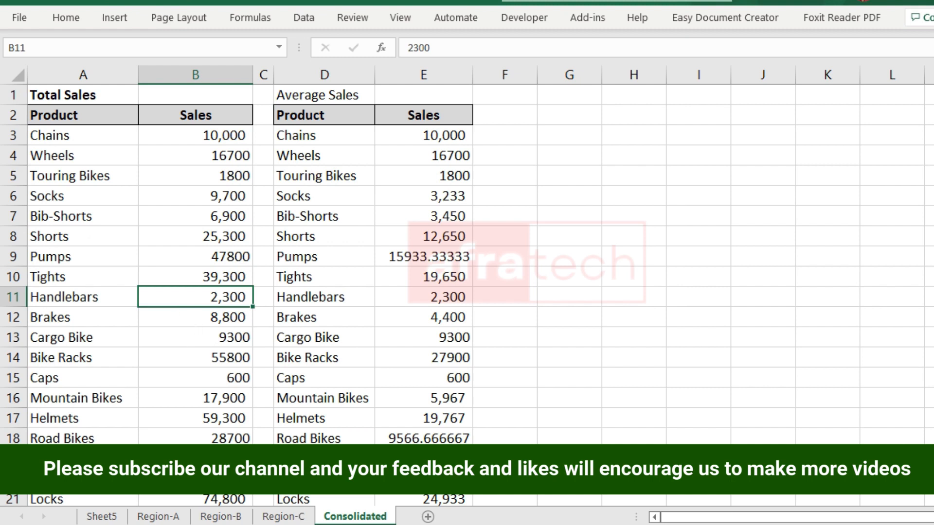
Go through the Region-A, Region-B and Region-C source tables once more and return to the Consolidated sheet.
{"action": "left_click", "coordinate": [158, 516]}
{"action": "left_click", "coordinate": [217, 515]}
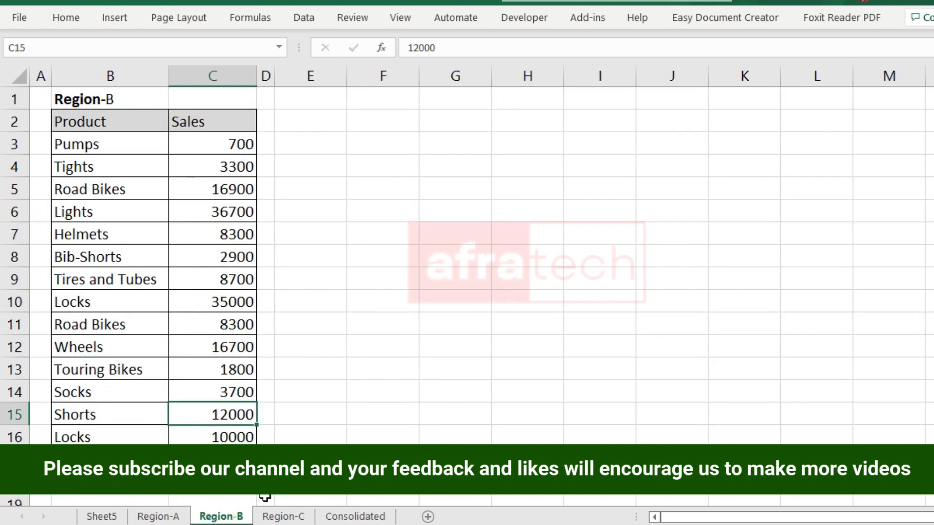
{"action": "left_click", "coordinate": [283, 517]}
{"action": "left_click", "coordinate": [158, 517]}
{"action": "left_click", "coordinate": [221, 516]}
{"action": "left_click", "coordinate": [283, 516]}
{"action": "left_click", "coordinate": [360, 516]}
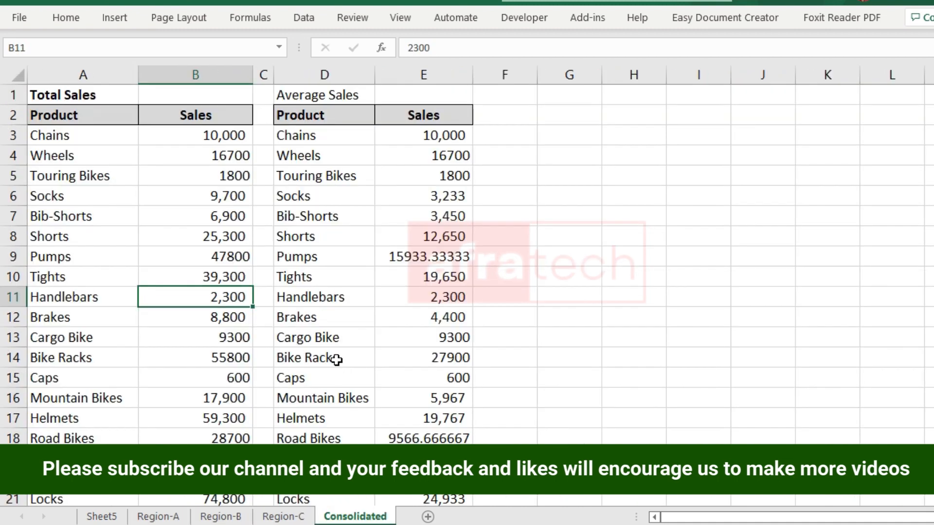